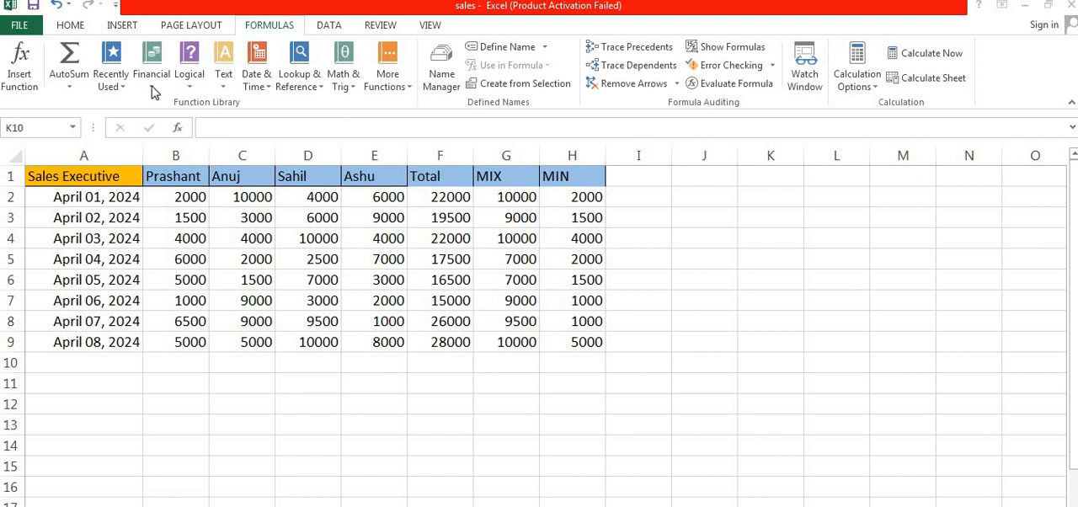
pyautogui.click(151, 52)
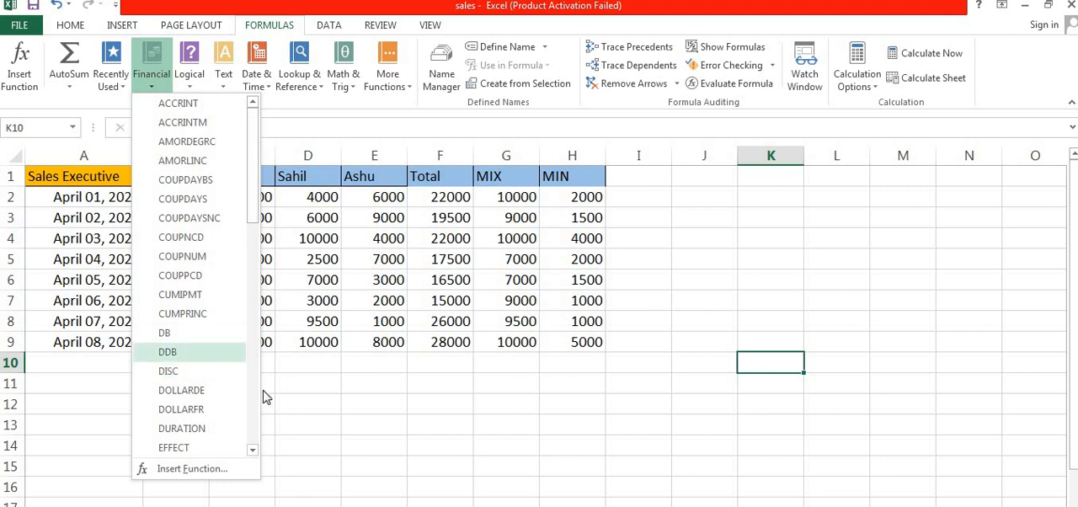
pyautogui.click(379, 421)
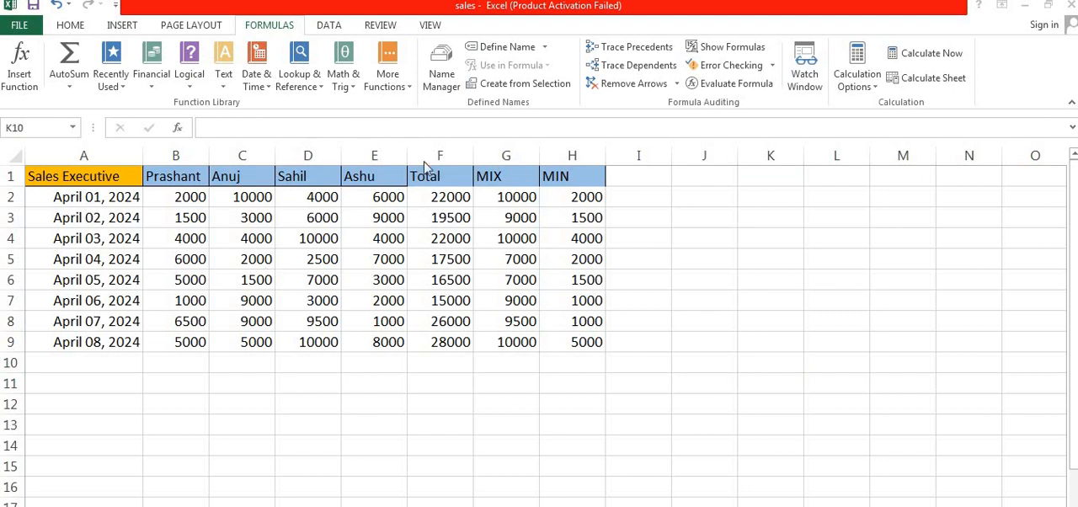
pyautogui.click(543, 47)
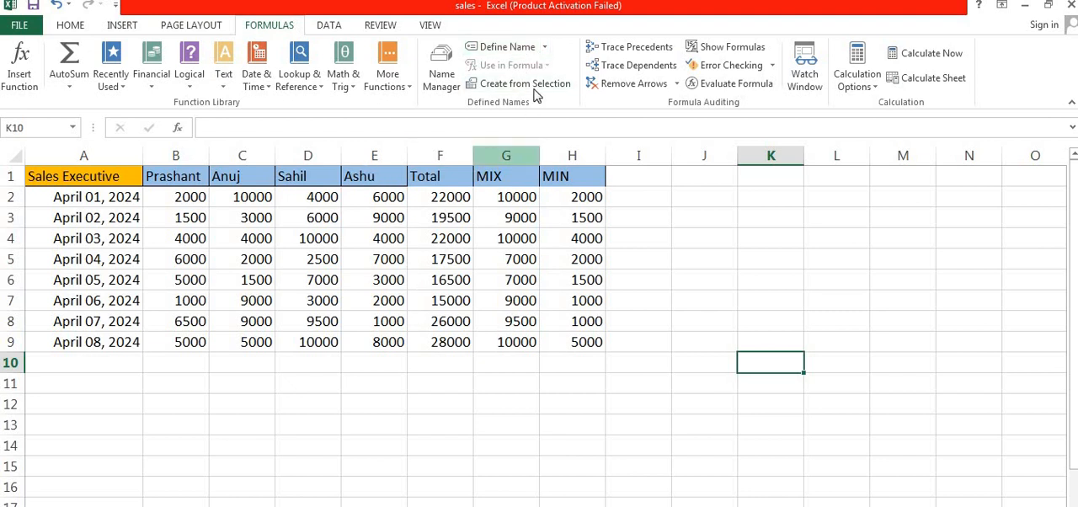
pyautogui.click(544, 47)
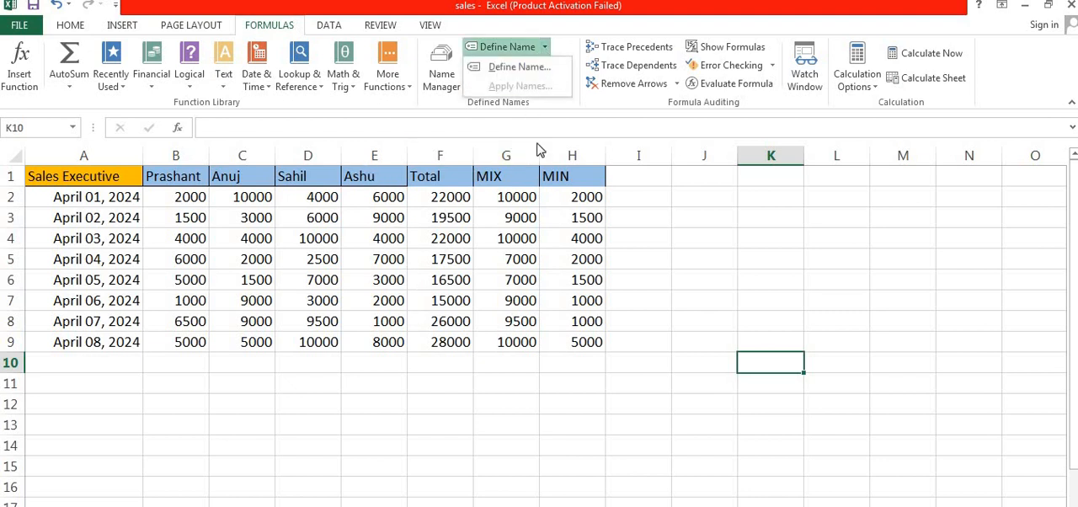
pyautogui.click(469, 241)
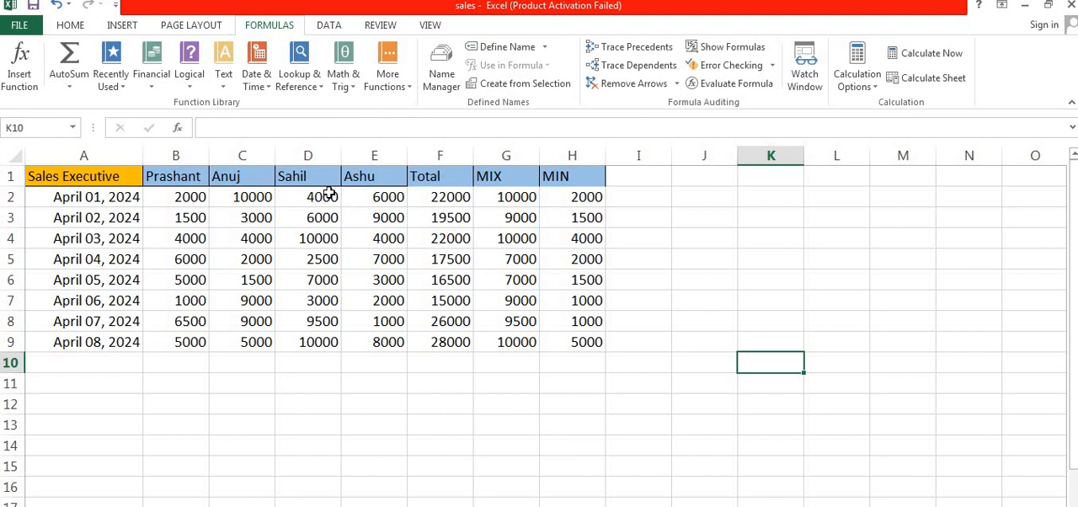
# Define a workbook-scope name for range C1:C9, using the column's header as the name
pyautogui.moveTo(329, 194); pyautogui.dragTo(320, 344)
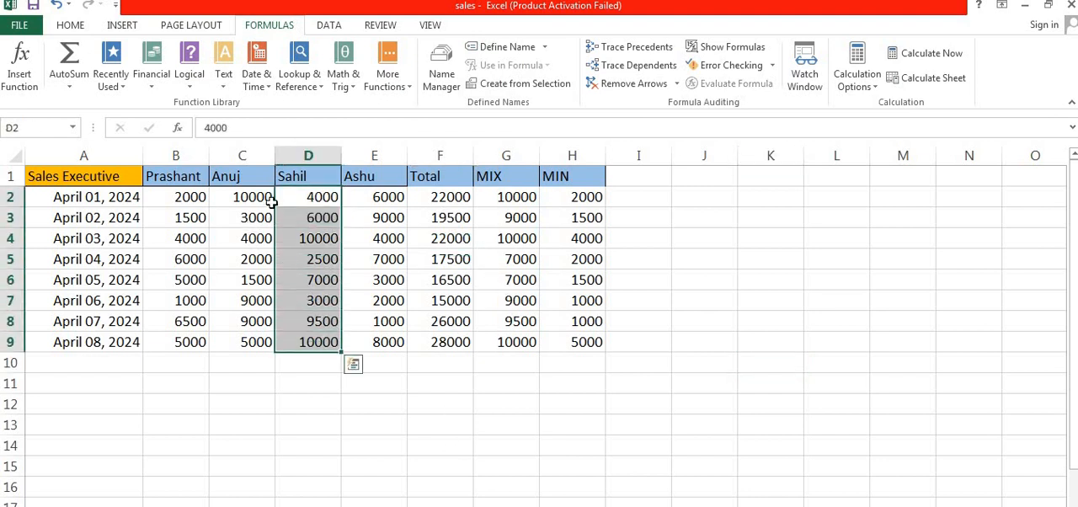
pyautogui.moveTo(250, 178); pyautogui.dragTo(249, 344)
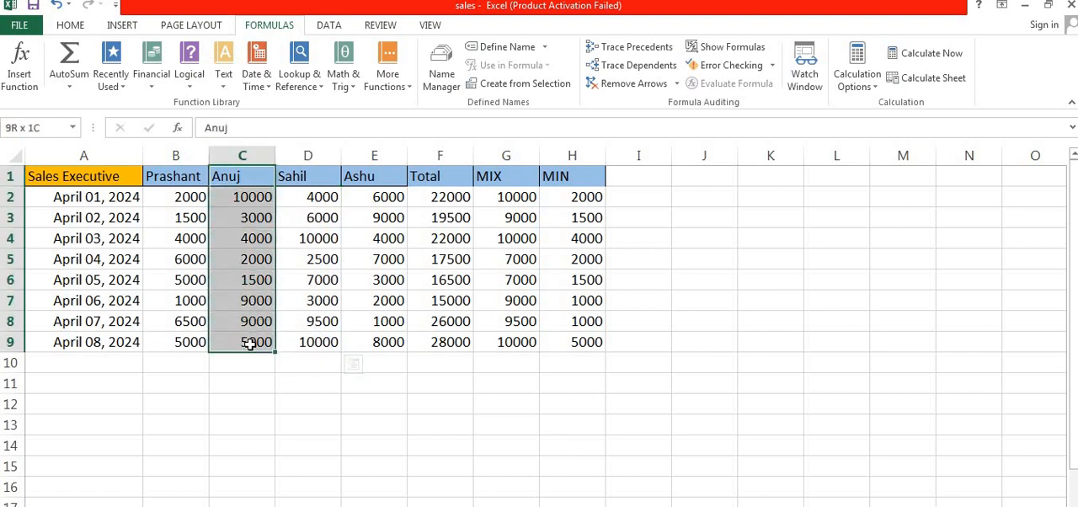
pyautogui.click(490, 48)
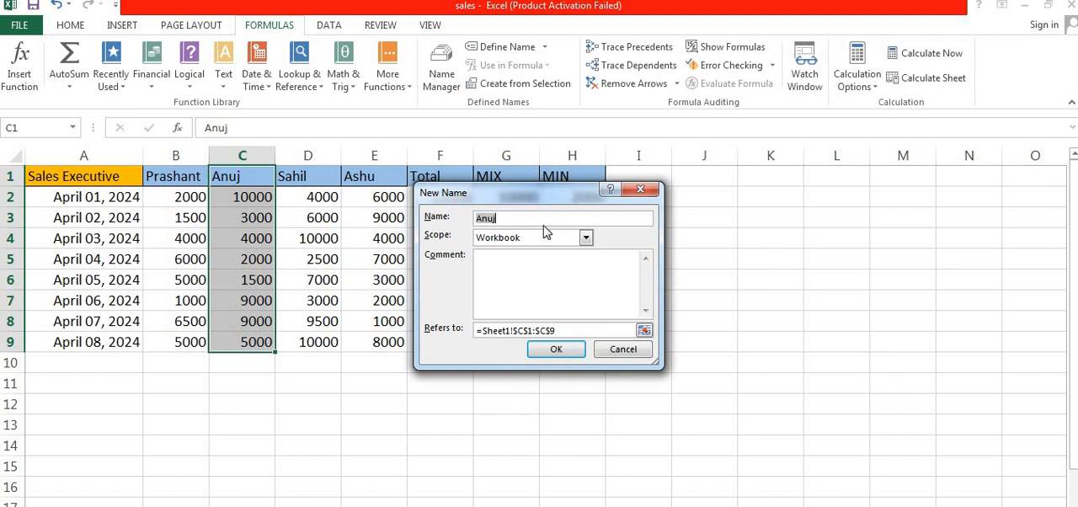
pyautogui.click(556, 350)
# Enter a SUM formula in cell E13 that totals the range named after column C's header
pyautogui.doubleClick(385, 418)
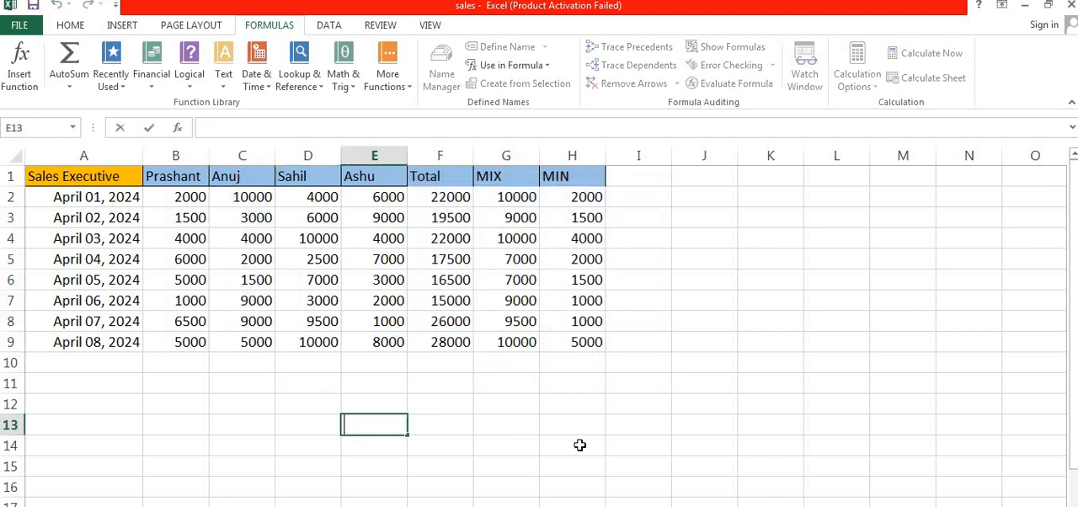
pyautogui.write('=')
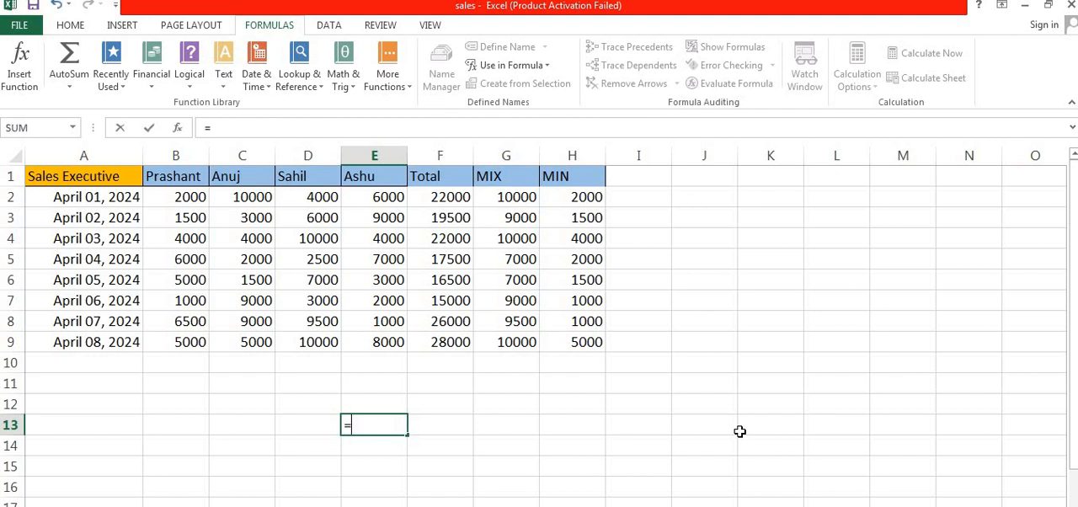
pyautogui.write('sum')
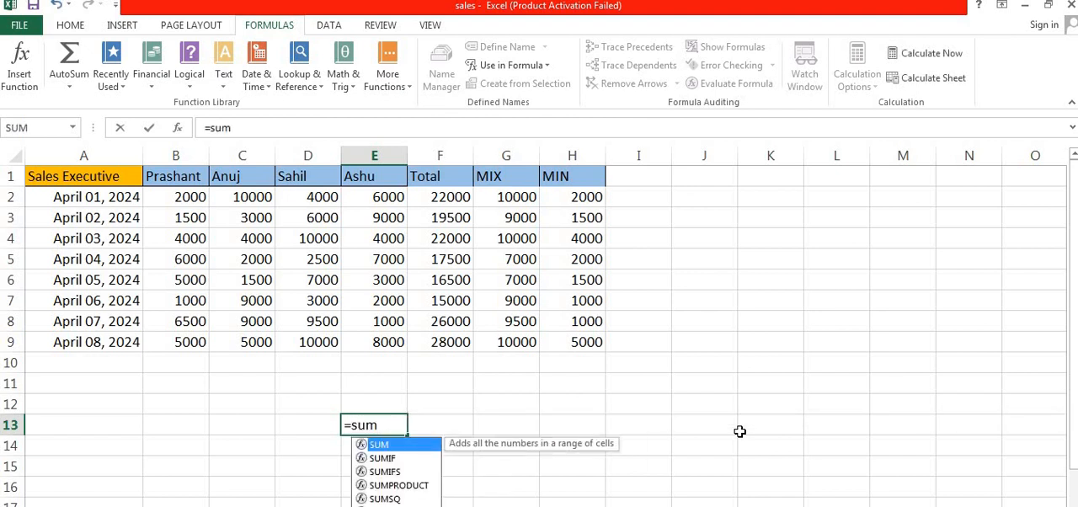
pyautogui.write('(')
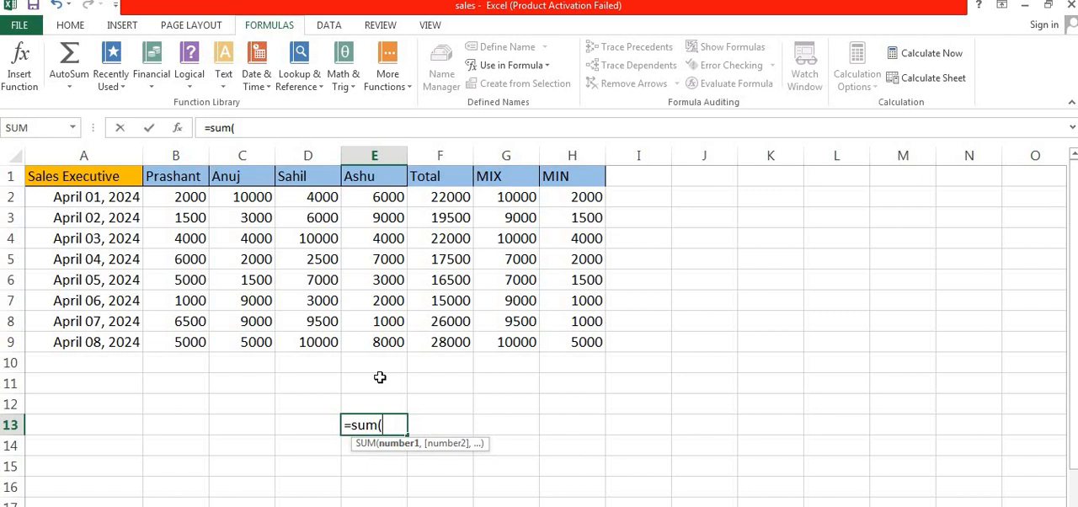
pyautogui.write('an')
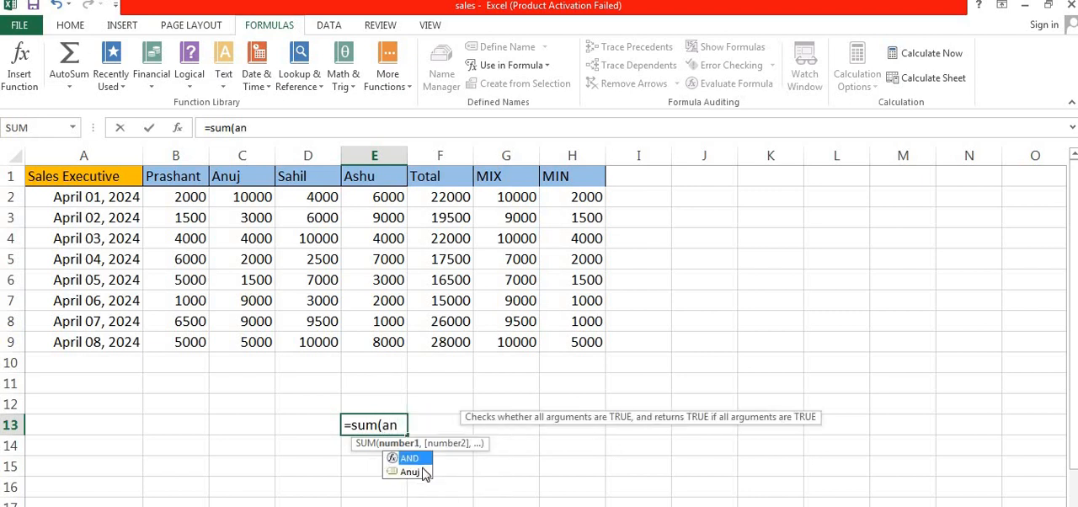
pyautogui.click(413, 473)
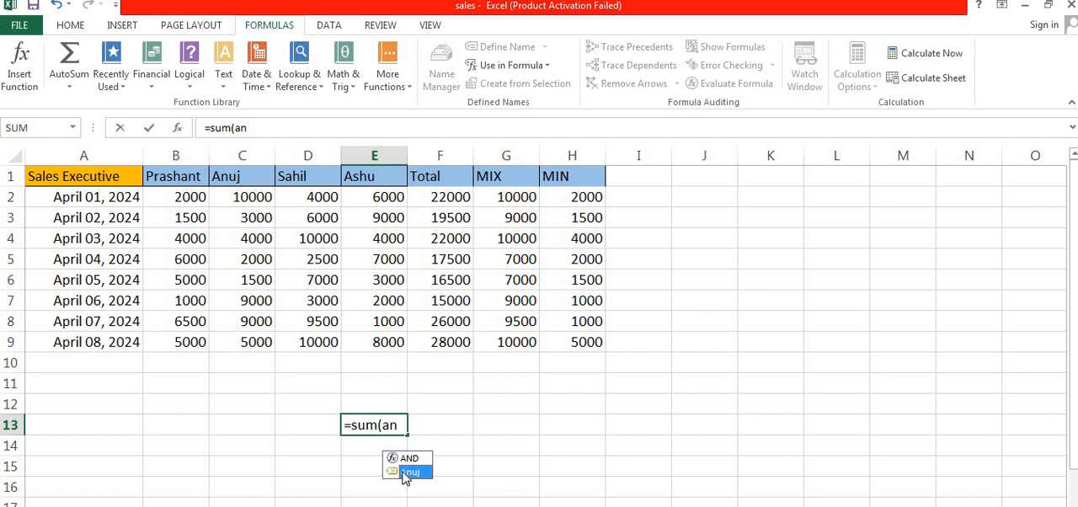
pyautogui.write('u')
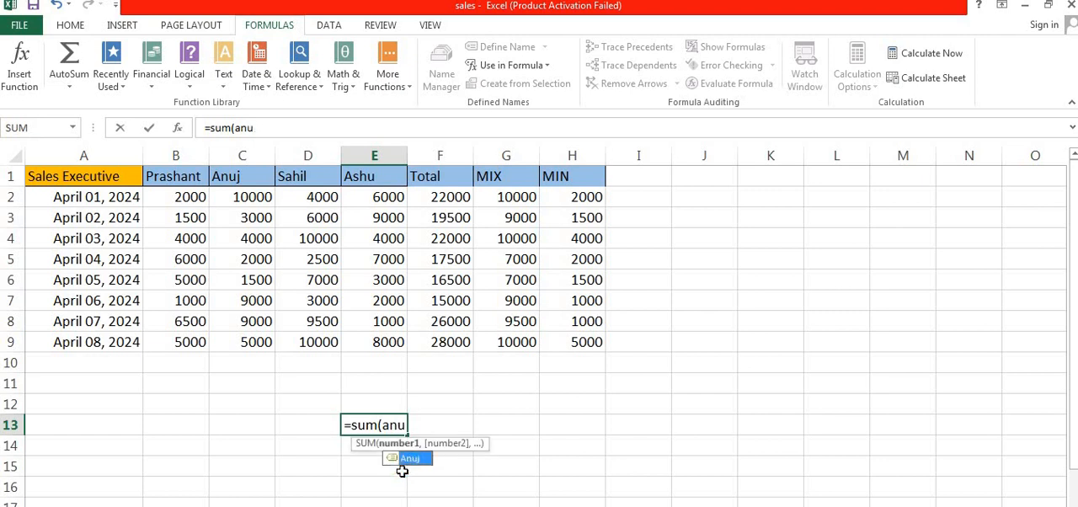
pyautogui.write('j)')
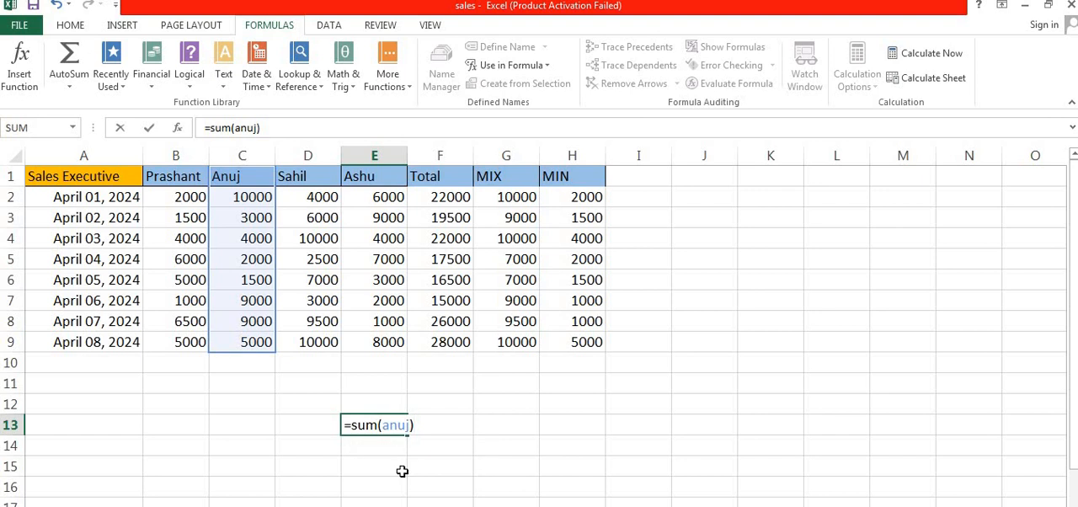
pyautogui.press('Return')
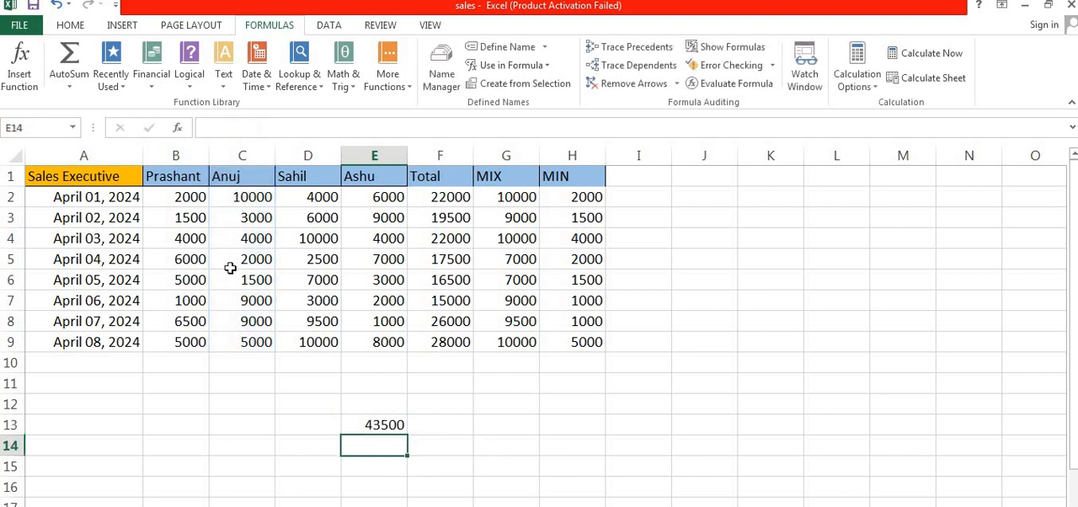
pyautogui.click(385, 427)
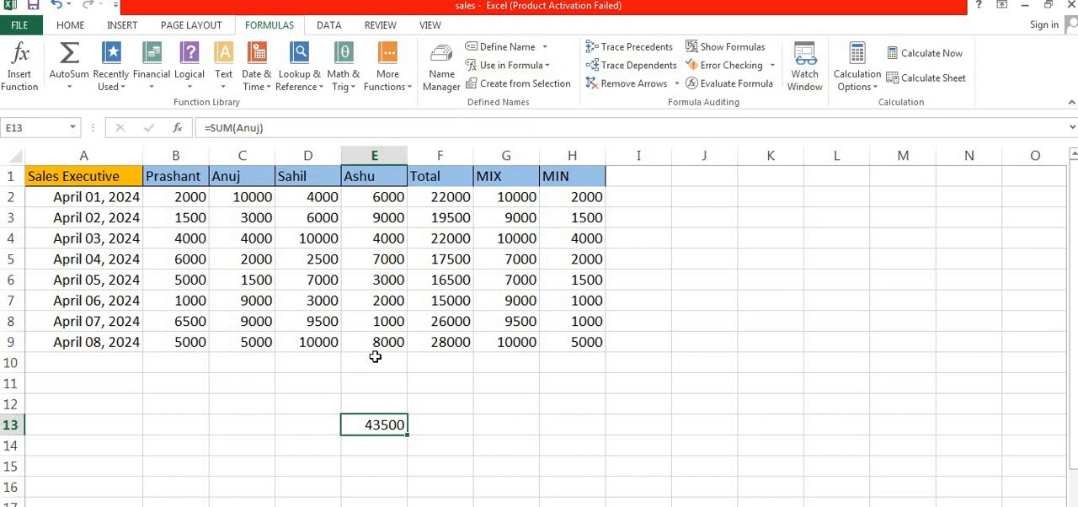
# Delete the defined name that refers to C1:C9 in the Name Manager
pyautogui.click(447, 95)
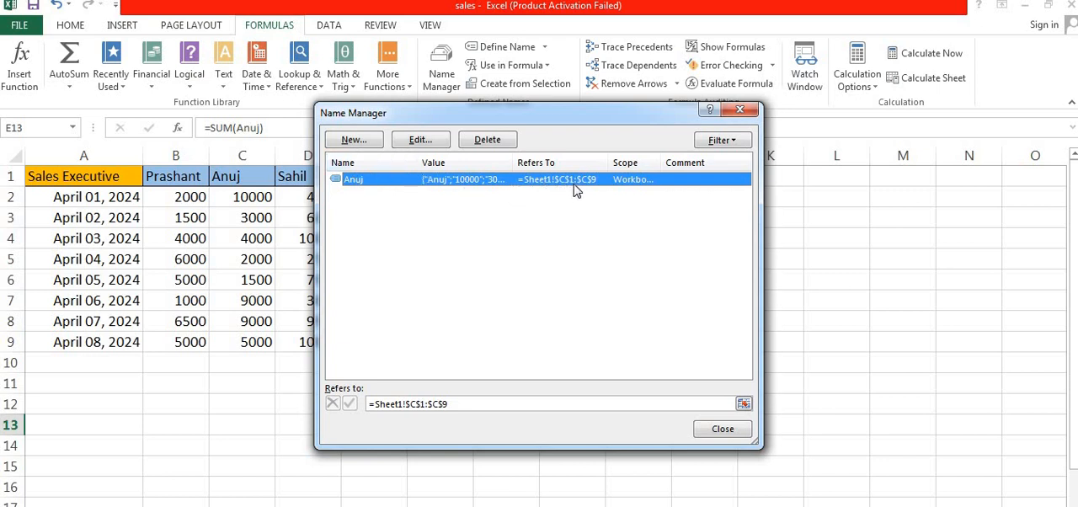
pyautogui.click(437, 148)
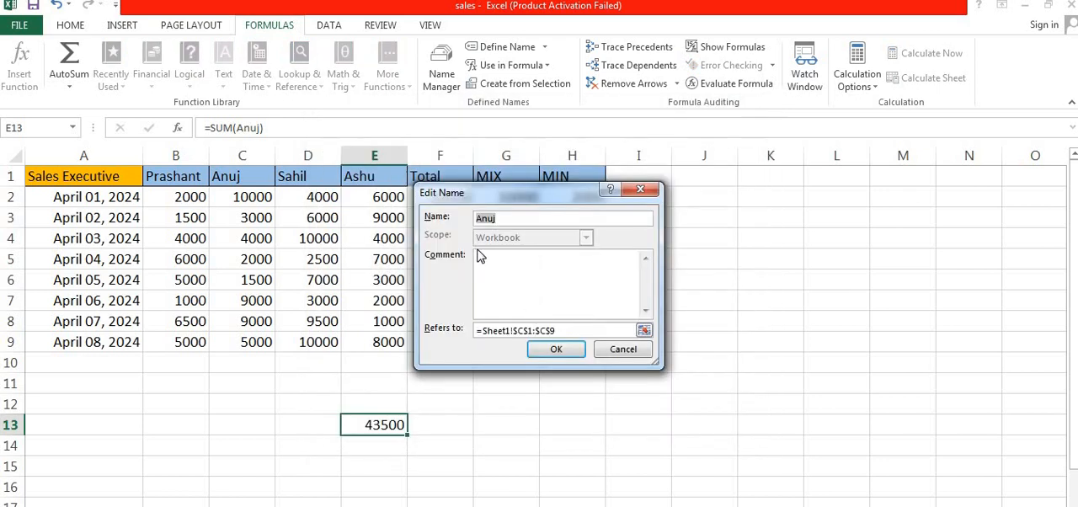
pyautogui.click(640, 190)
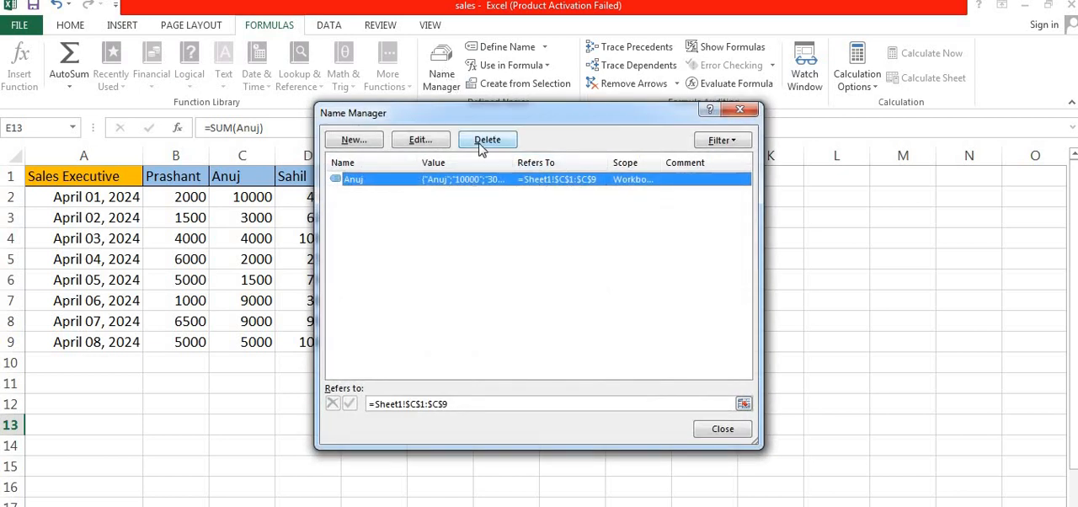
pyautogui.click(482, 145)
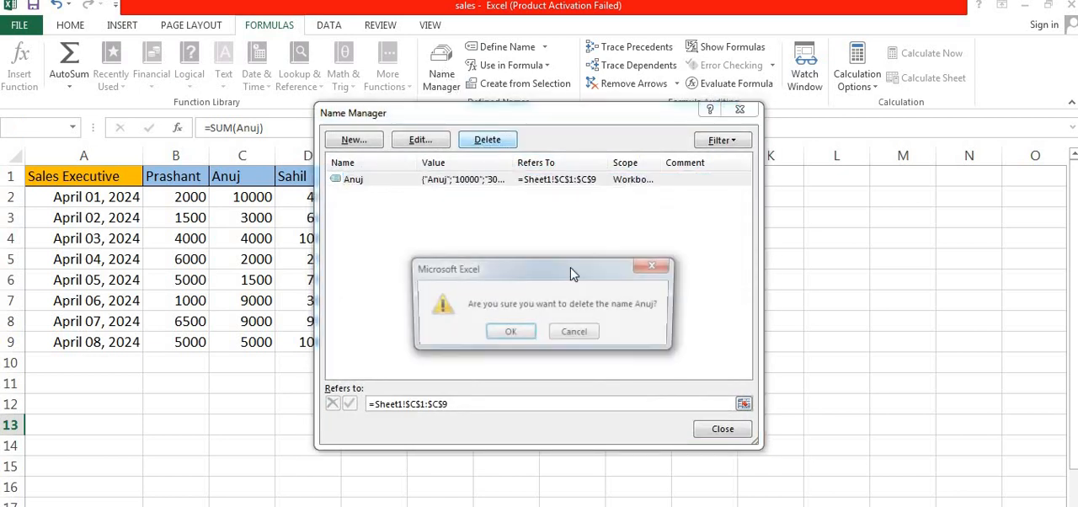
pyautogui.click(510, 333)
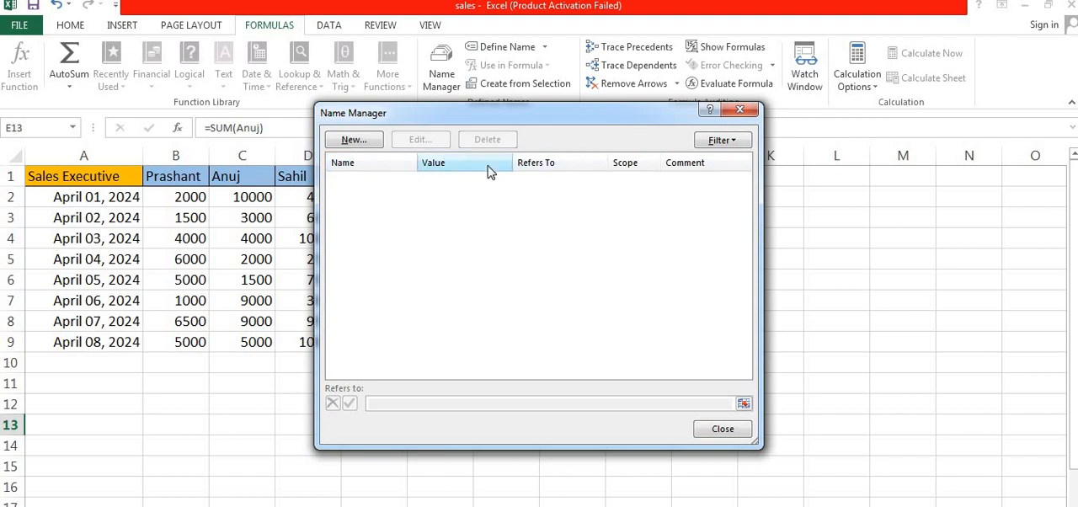
pyautogui.click(739, 110)
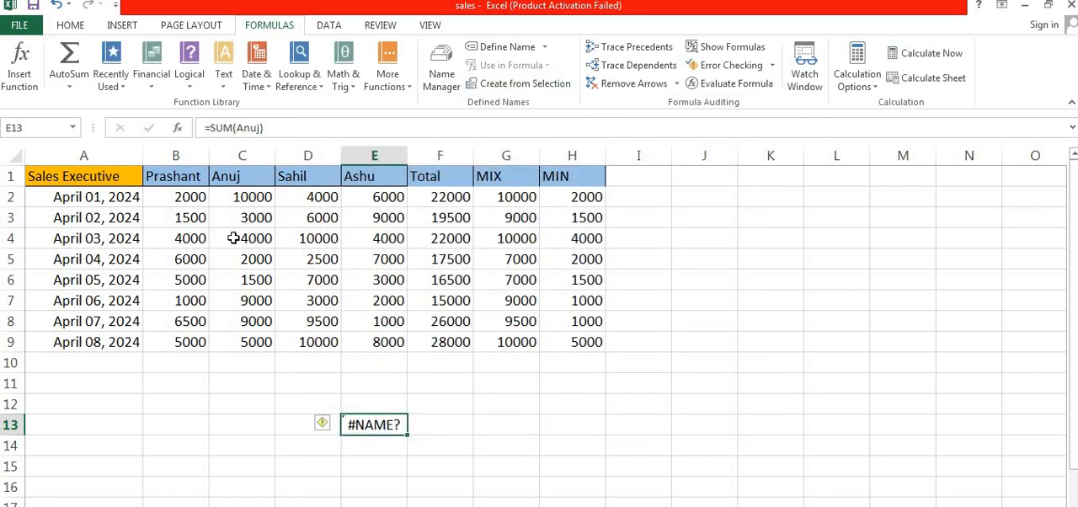
# Create named ranges for columns B to E from the selection B1:E9, using the top row values as names
pyautogui.moveTo(162, 180); pyautogui.dragTo(379, 297)
pyautogui.moveTo(376, 335); pyautogui.dragTo(375, 339)
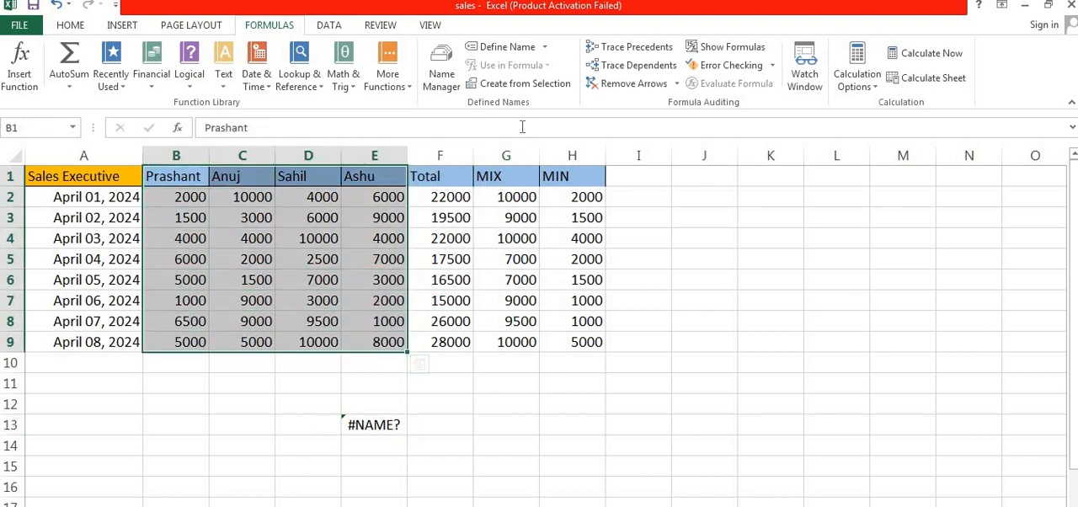
pyautogui.click(509, 84)
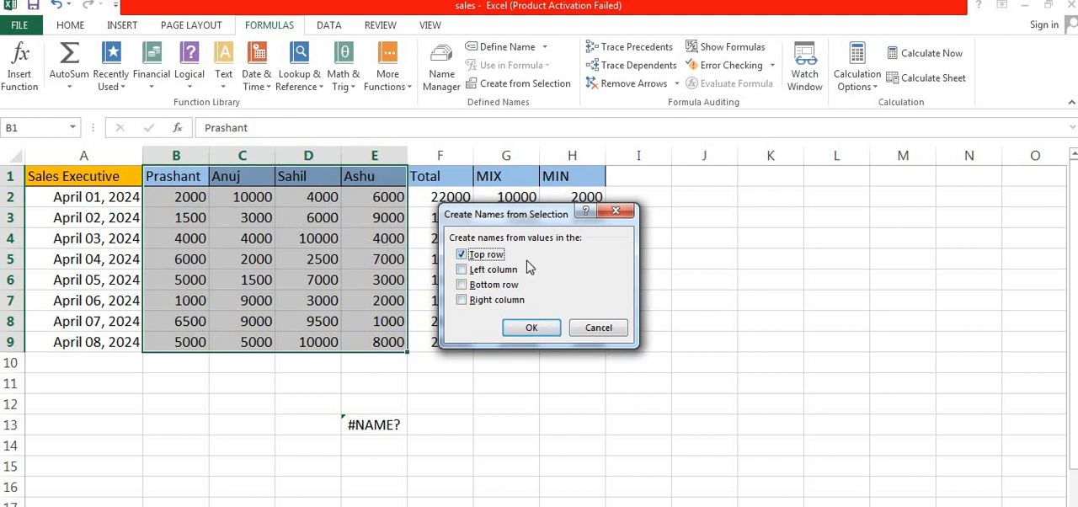
pyautogui.click(551, 332)
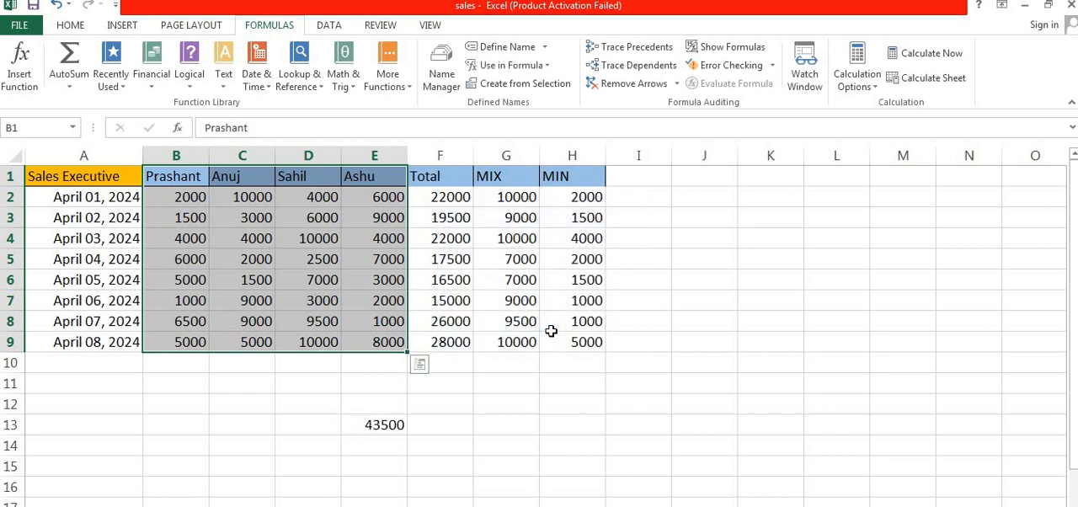
# Examine the workbook's defined names with their ranges, and the names available for use in formulas
pyautogui.click(462, 408)
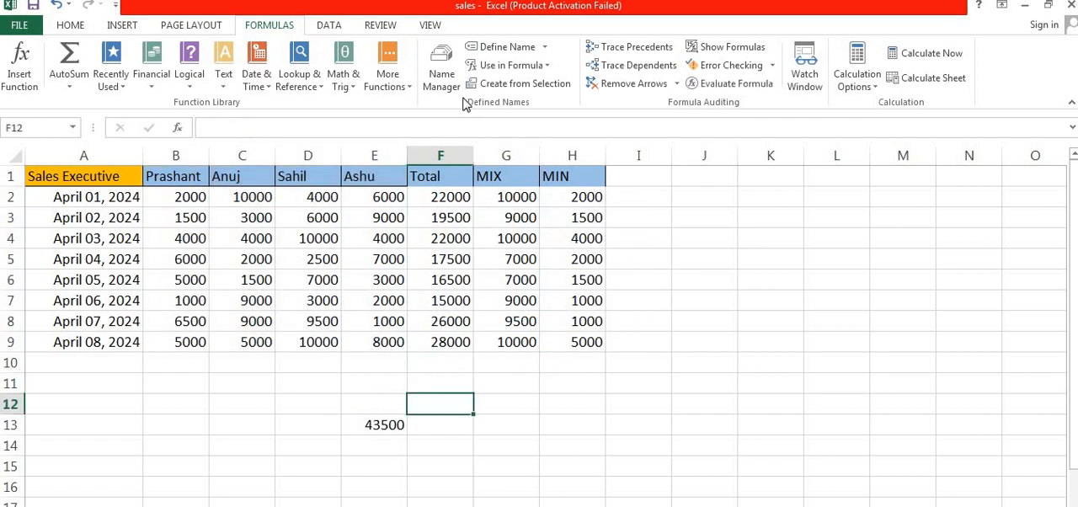
pyautogui.click(442, 66)
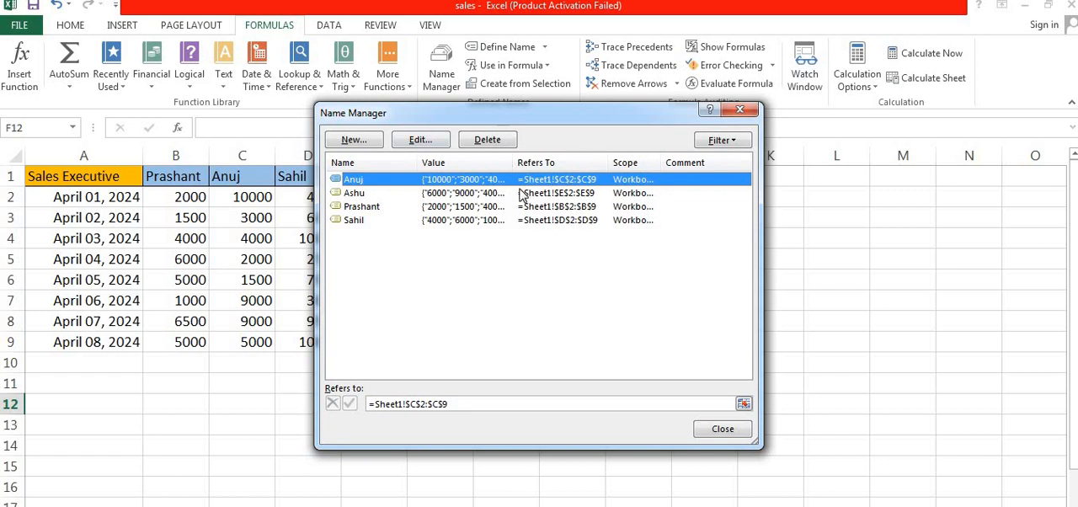
pyautogui.click(742, 110)
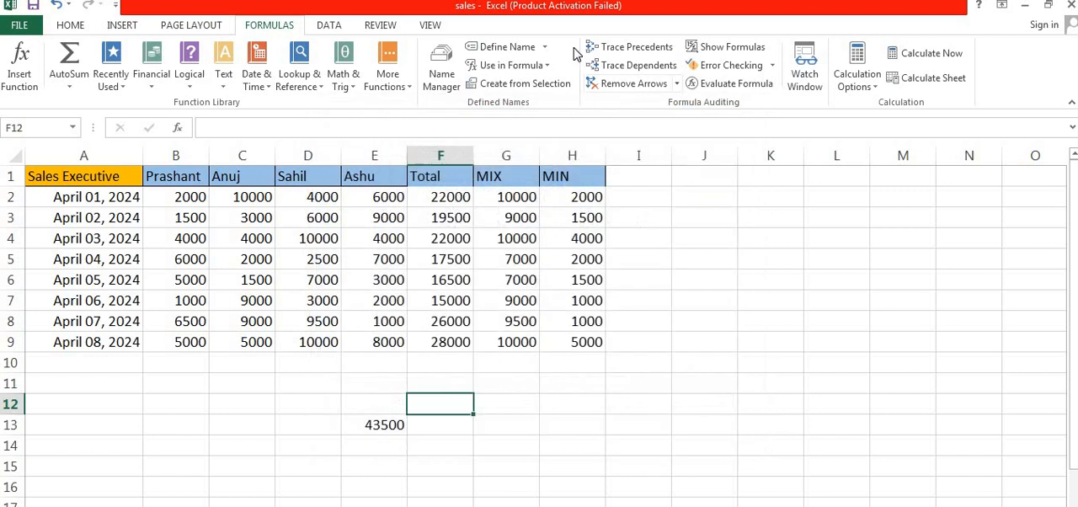
pyautogui.click(510, 66)
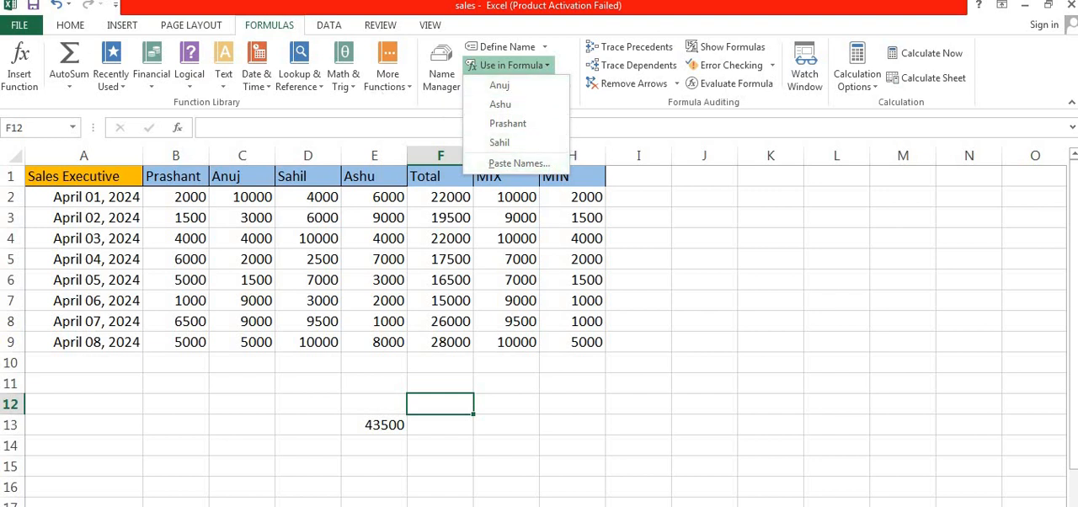
pyautogui.click(69, 87)
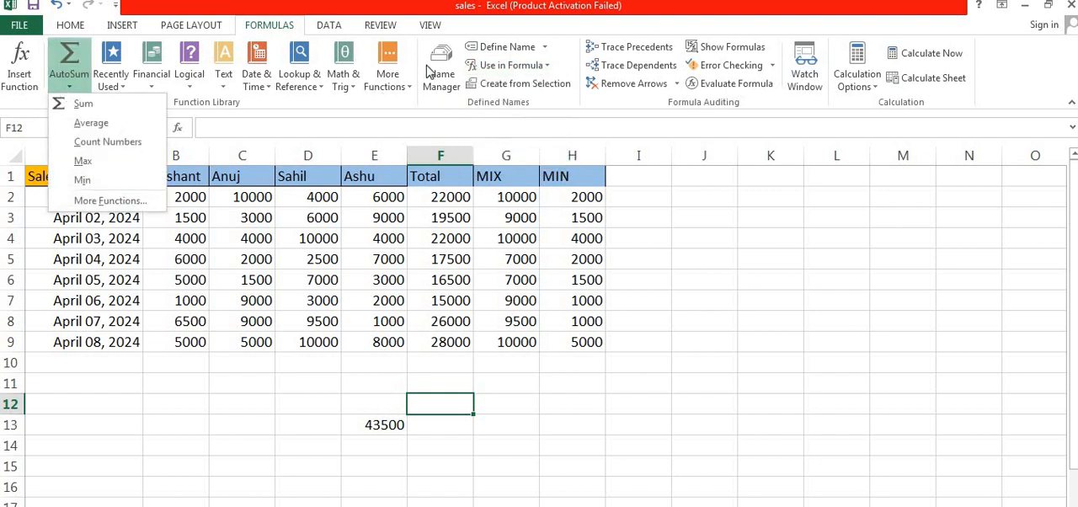
pyautogui.click(546, 67)
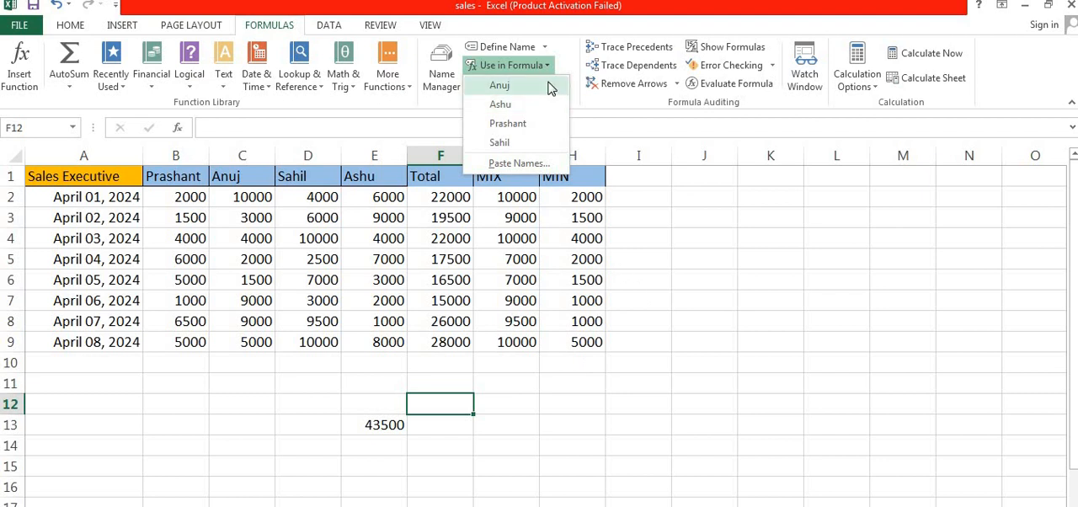
pyautogui.click(658, 230)
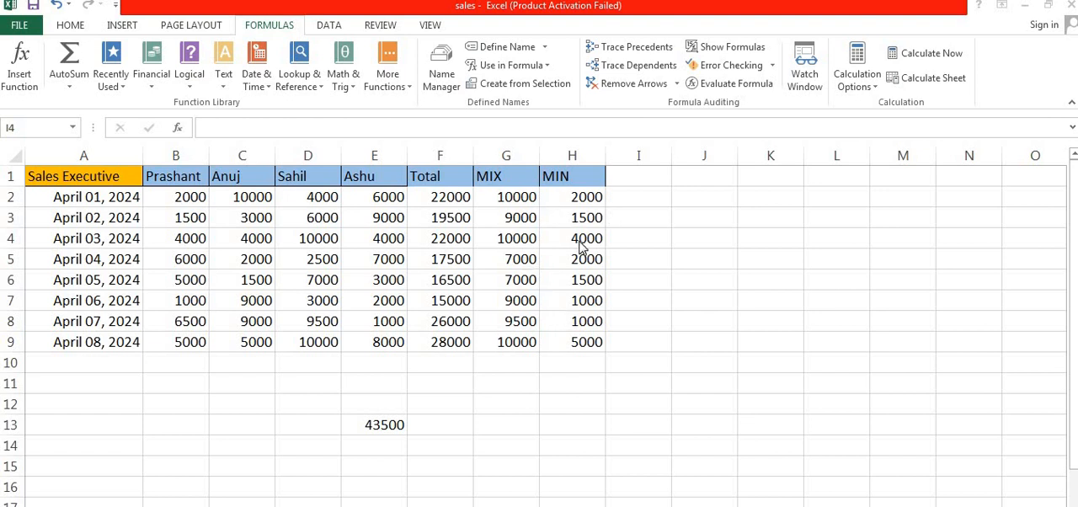
# Enter the formula =SUM(jaf) with an undefined name in cell F6
pyautogui.click(449, 280)
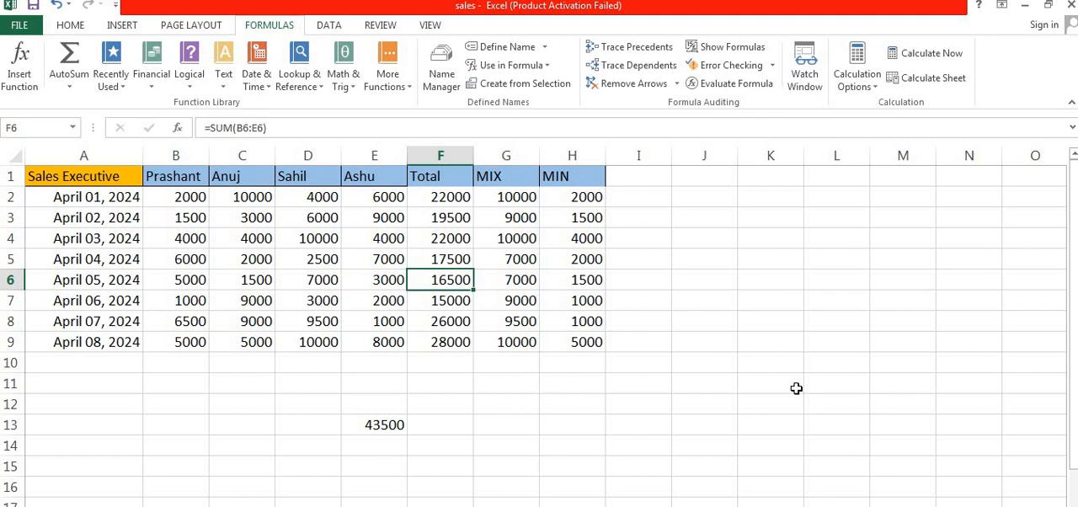
pyautogui.write('=su')
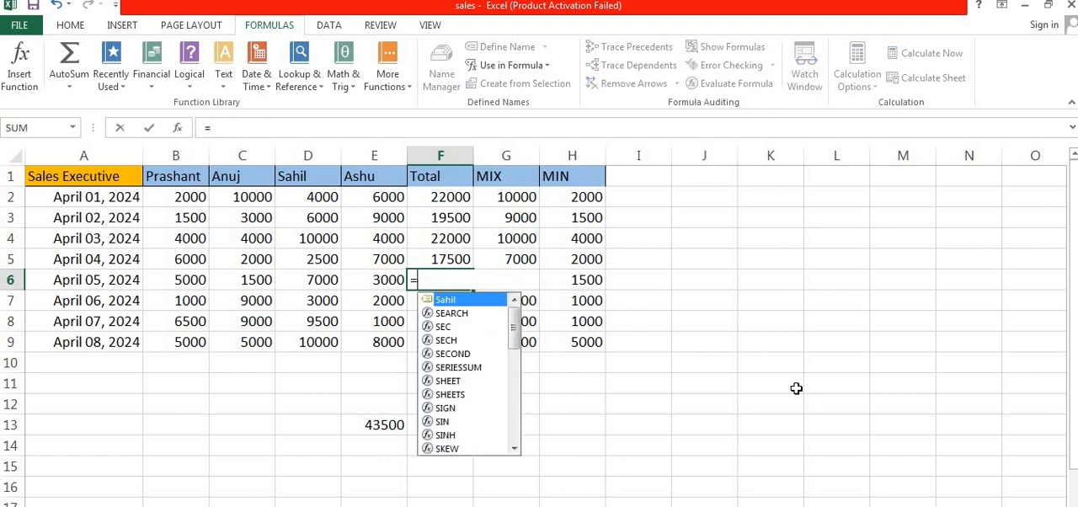
pyautogui.write('m')
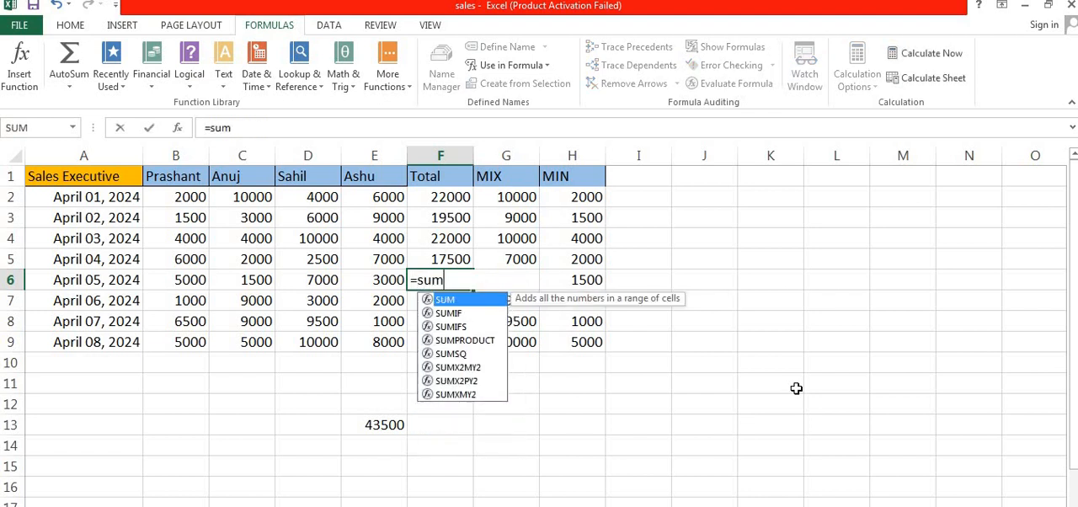
pyautogui.write('(')
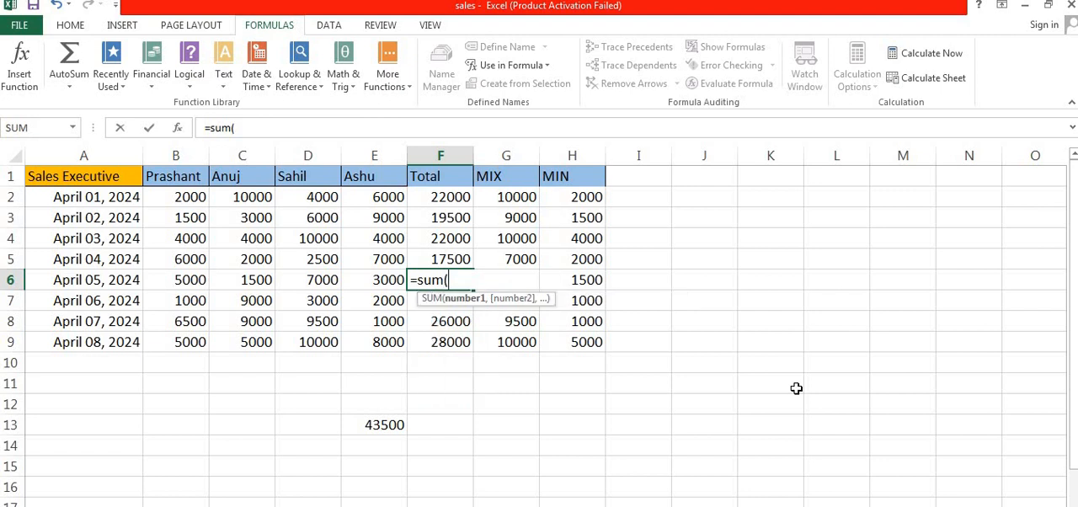
pyautogui.write('jaf')
pyautogui.press('Return')
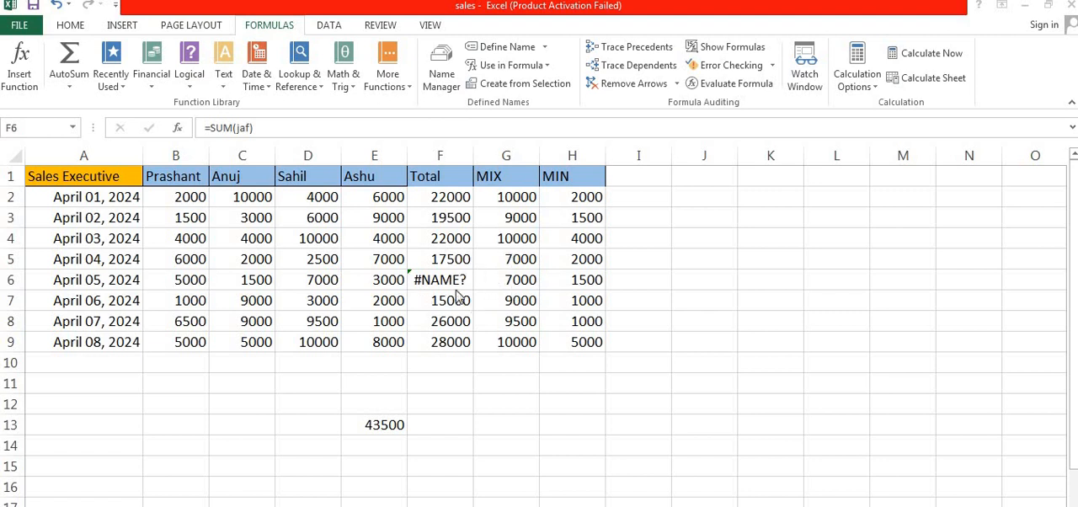
# Run Error Checking on cell F6 and correct its formula to =SUM(B6:E6)
pyautogui.click(772, 69)
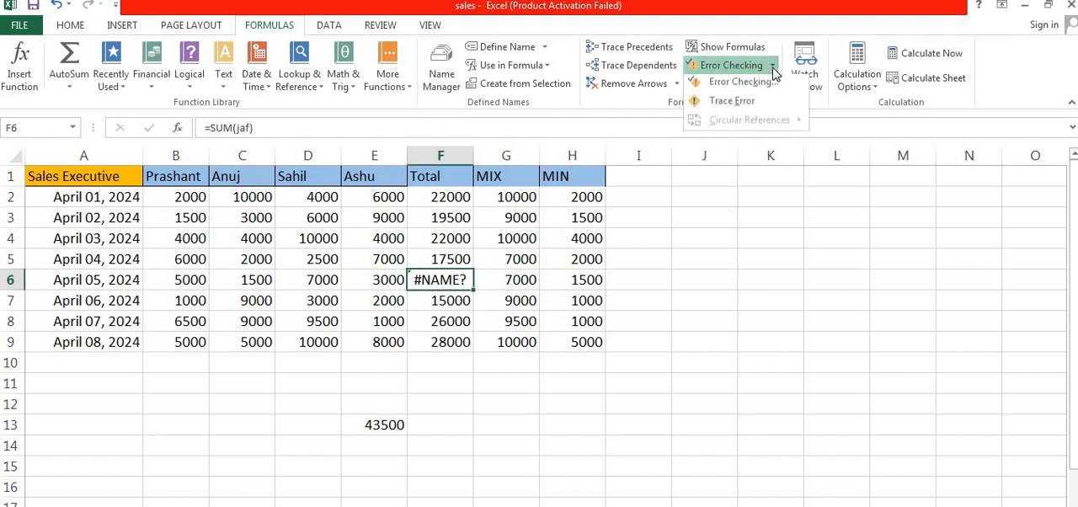
pyautogui.click(742, 85)
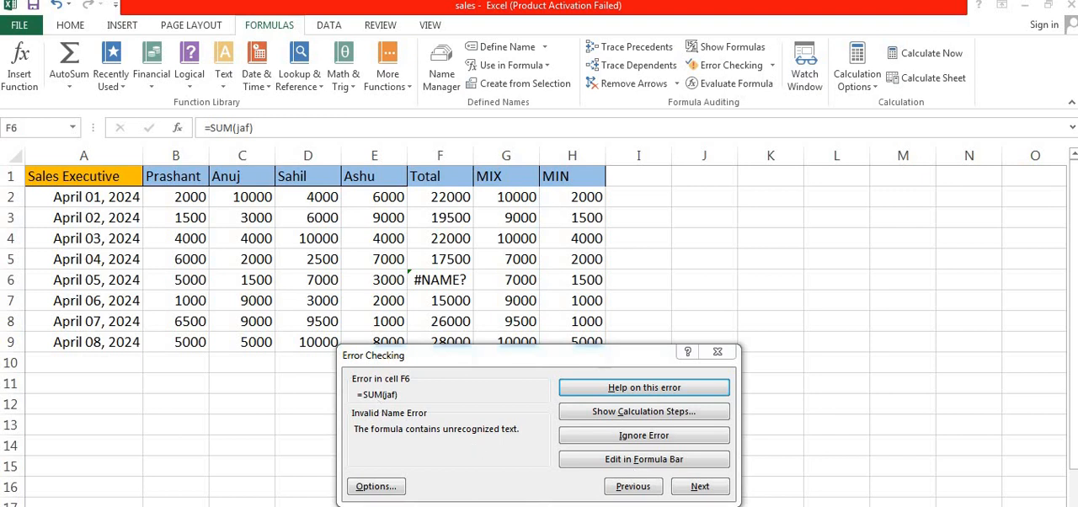
pyautogui.click(618, 460)
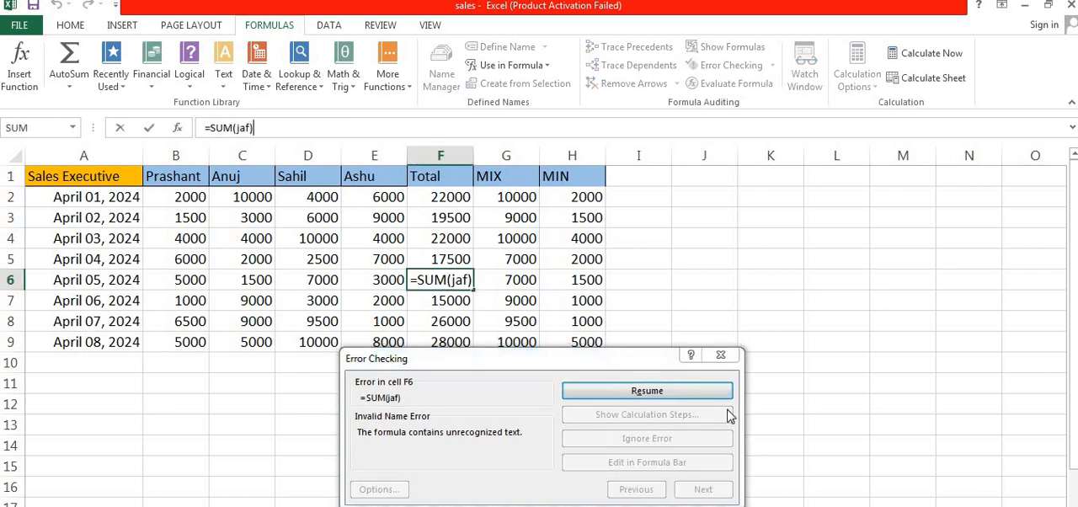
pyautogui.press('BackSpace')
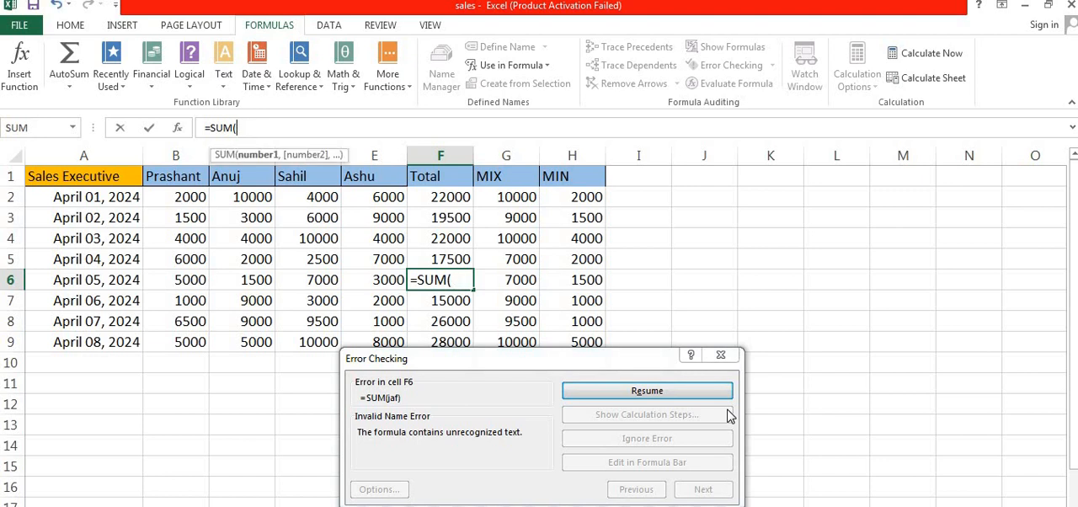
pyautogui.moveTo(195, 280); pyautogui.dragTo(390, 279)
pyautogui.write(')')
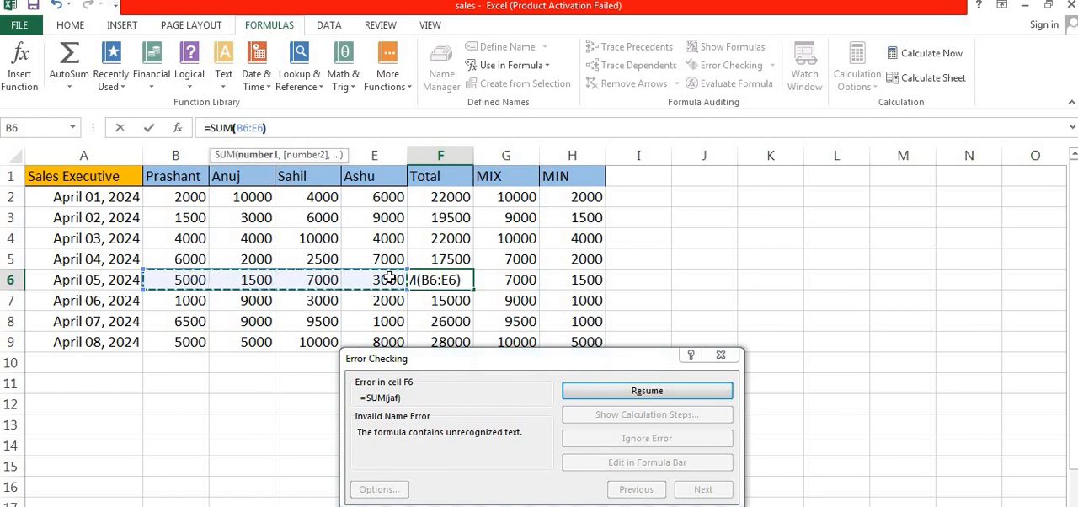
pyautogui.press('Return')
# Trace the precedents of the April 01 total in cell F2
pyautogui.click(578, 322)
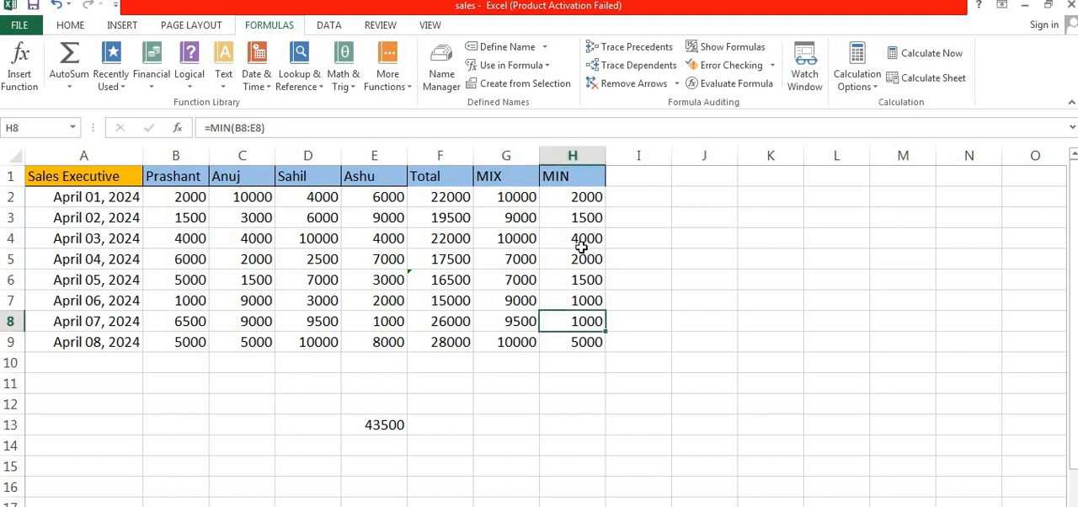
pyautogui.click(505, 243)
pyautogui.click(434, 242)
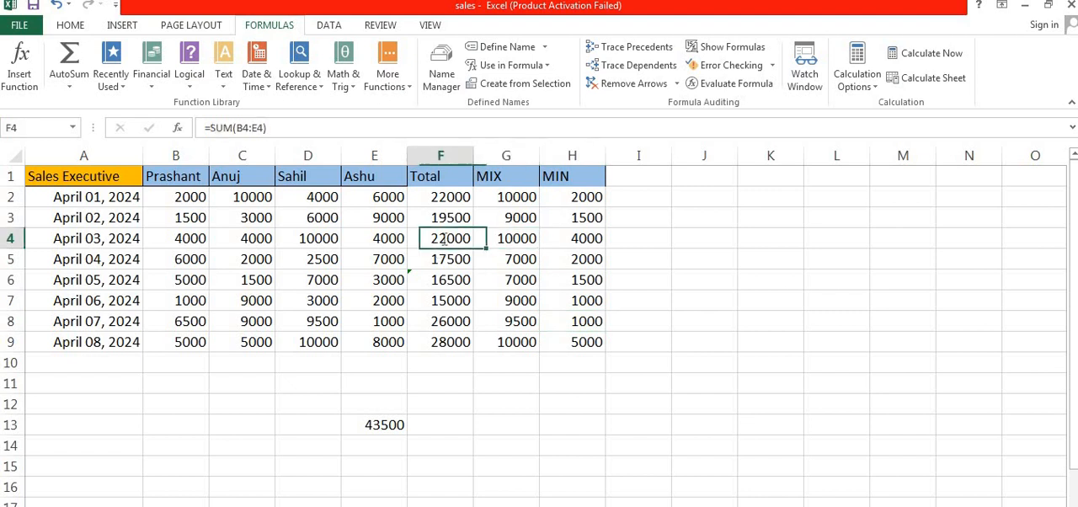
pyautogui.doubleClick(434, 242)
pyautogui.click(444, 202)
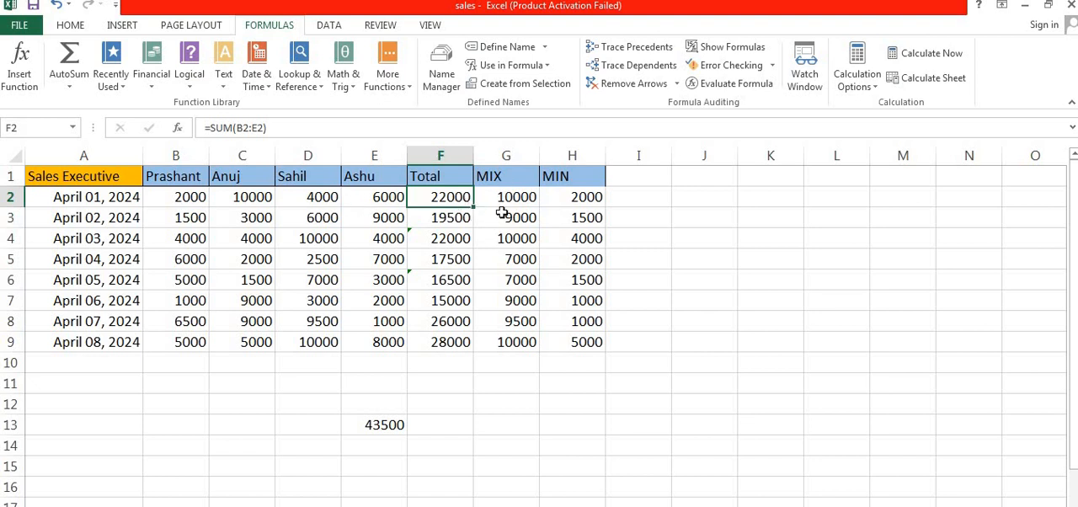
pyautogui.click(642, 51)
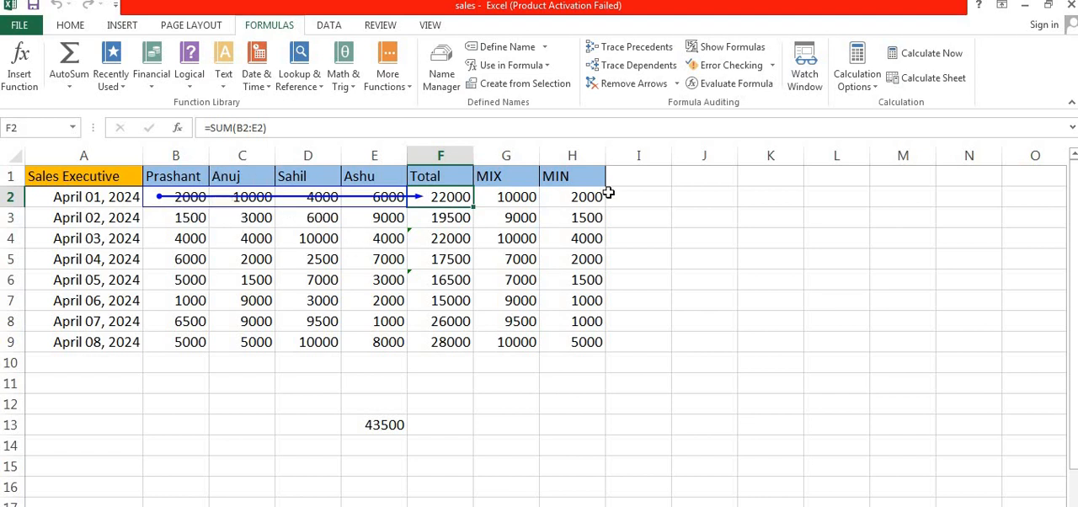
# Move the total from F2 to K11 to trace its precedents there, and return it to F2
pyautogui.click(450, 218)
pyautogui.click(461, 199)
pyautogui.moveTo(475, 207)
pyautogui.mouseDown()
pyautogui.moveTo(657, 236)
pyautogui.moveTo(792, 234)
pyautogui.moveTo(771, 384)
pyautogui.mouseUp()
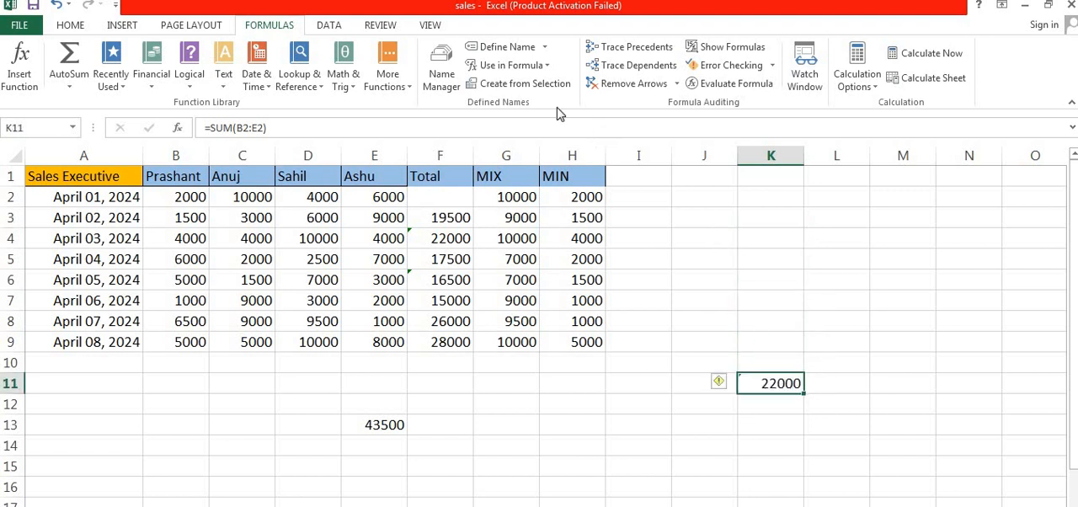
pyautogui.click(637, 48)
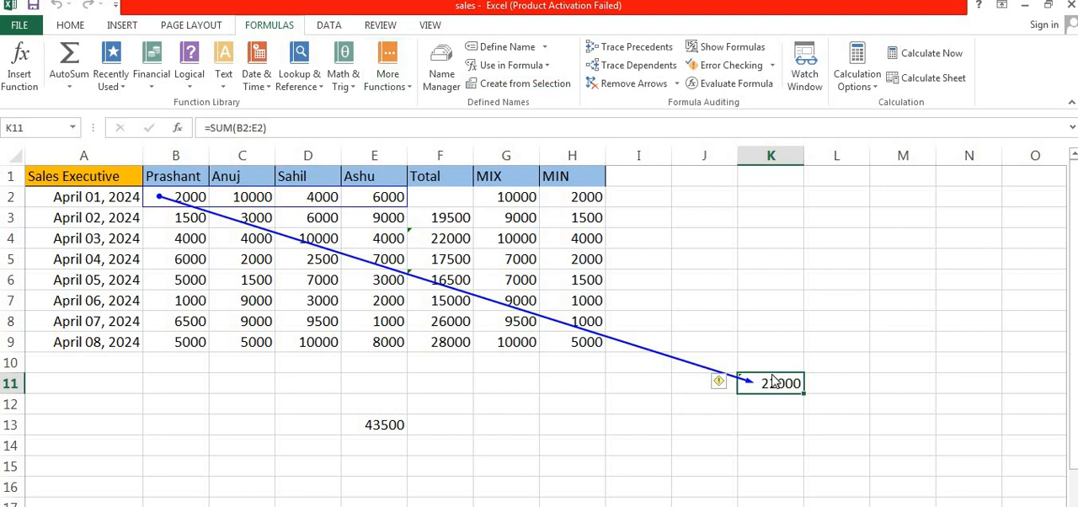
pyautogui.moveTo(706, 323); pyautogui.dragTo(440, 192)
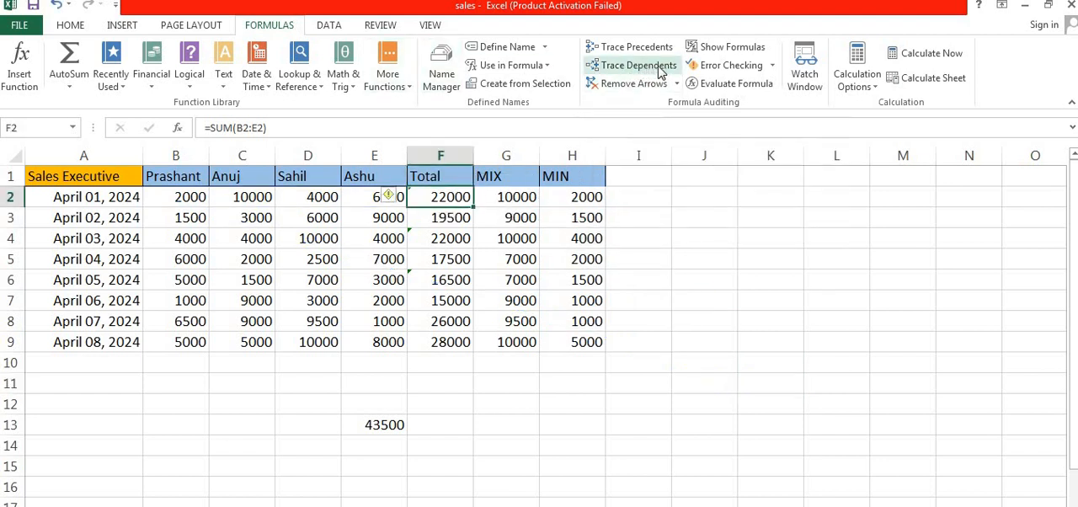
# Trace the dependents of cell C4, and clear all the tracing arrows
pyautogui.doubleClick(278, 237)
pyautogui.doubleClick(190, 254)
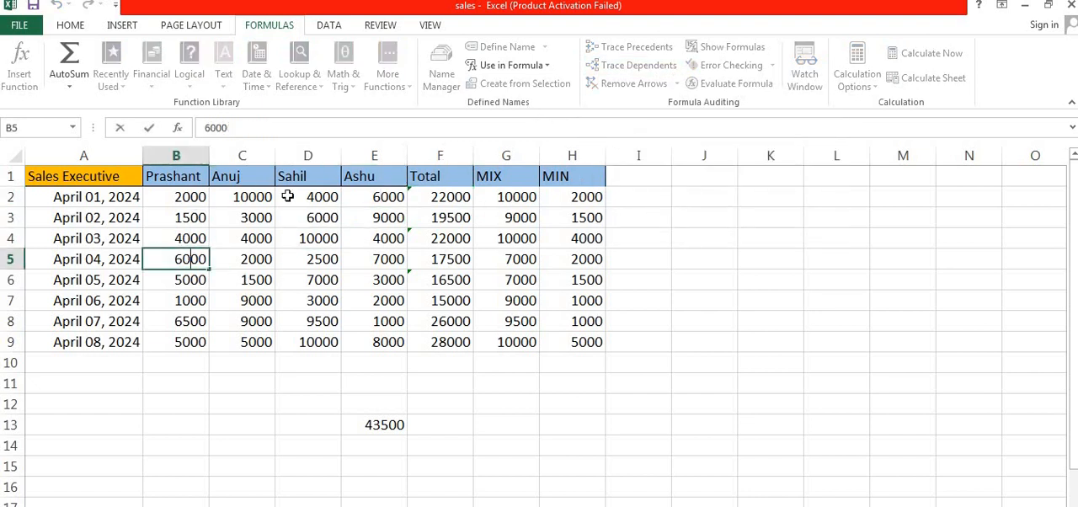
pyautogui.doubleClick(185, 217)
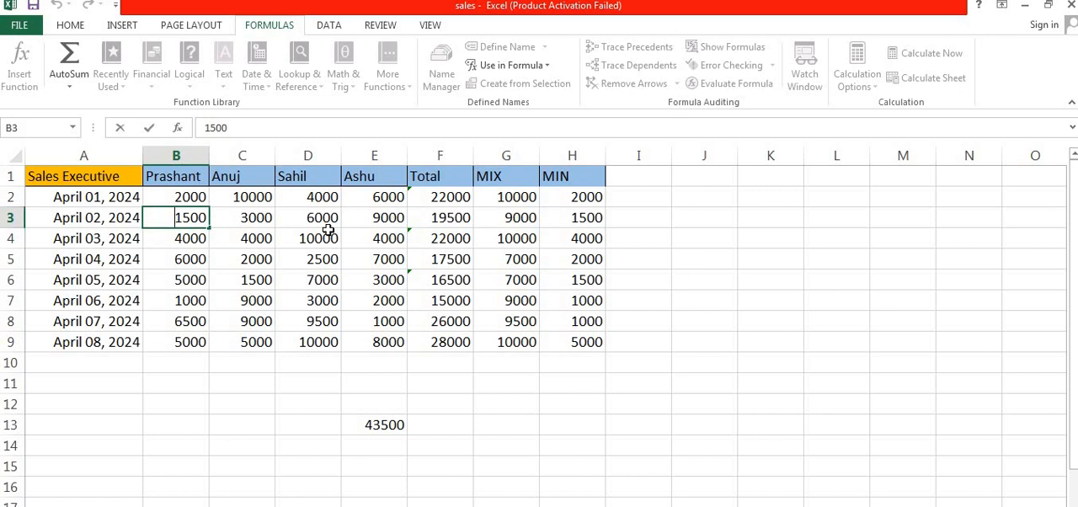
pyautogui.click(236, 245)
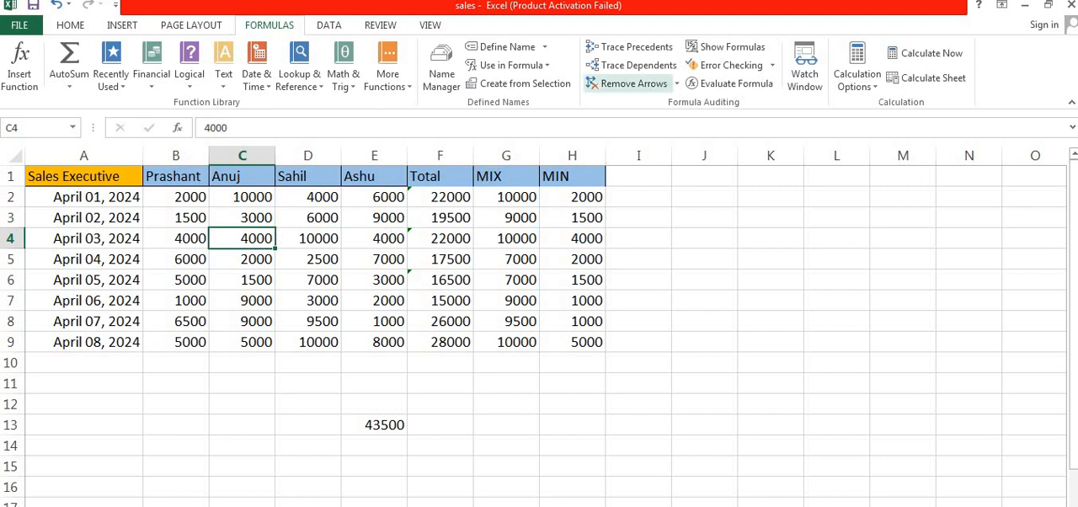
pyautogui.click(650, 69)
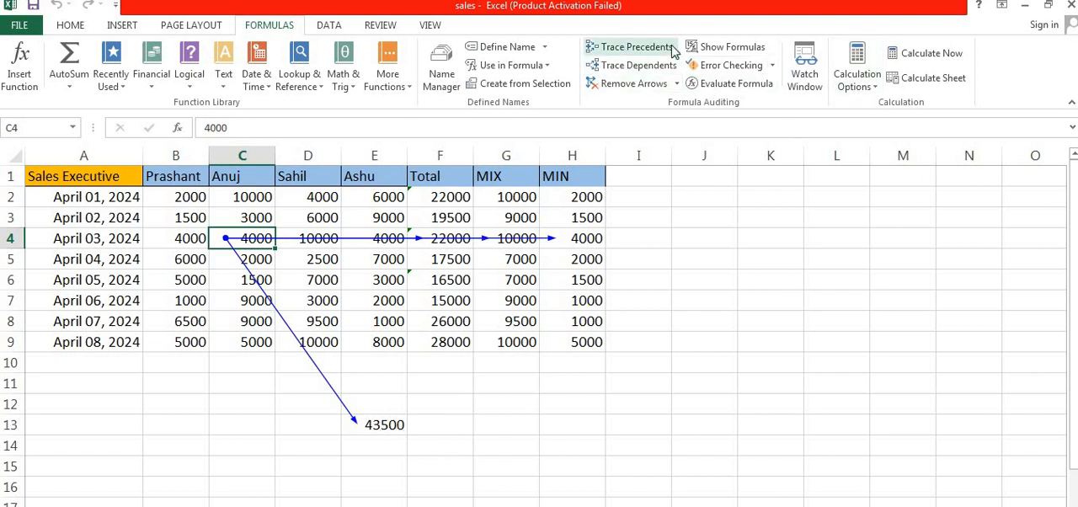
pyautogui.click(632, 84)
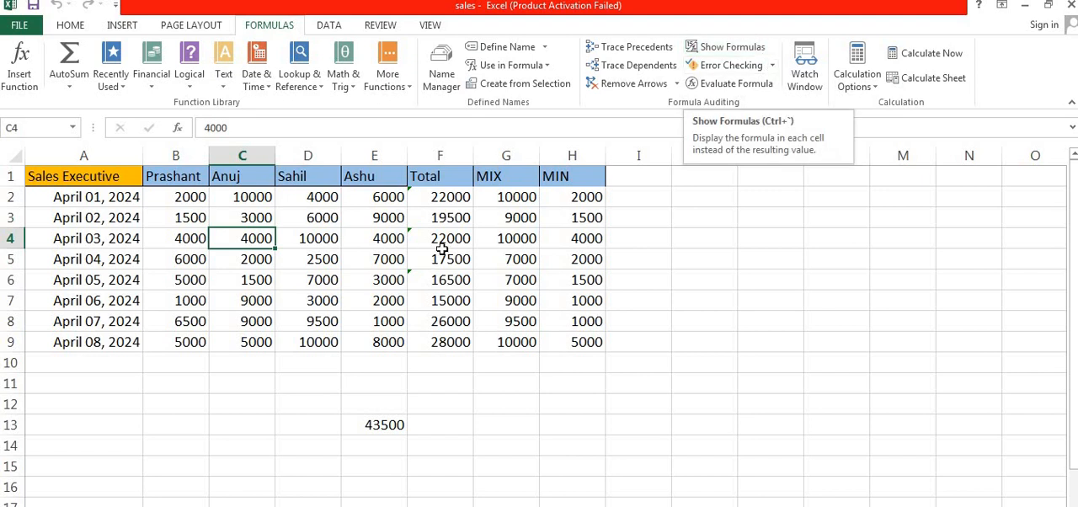
# Display the formulas in the sheet's cells to review them, and switch back to showing results
pyautogui.click(502, 239)
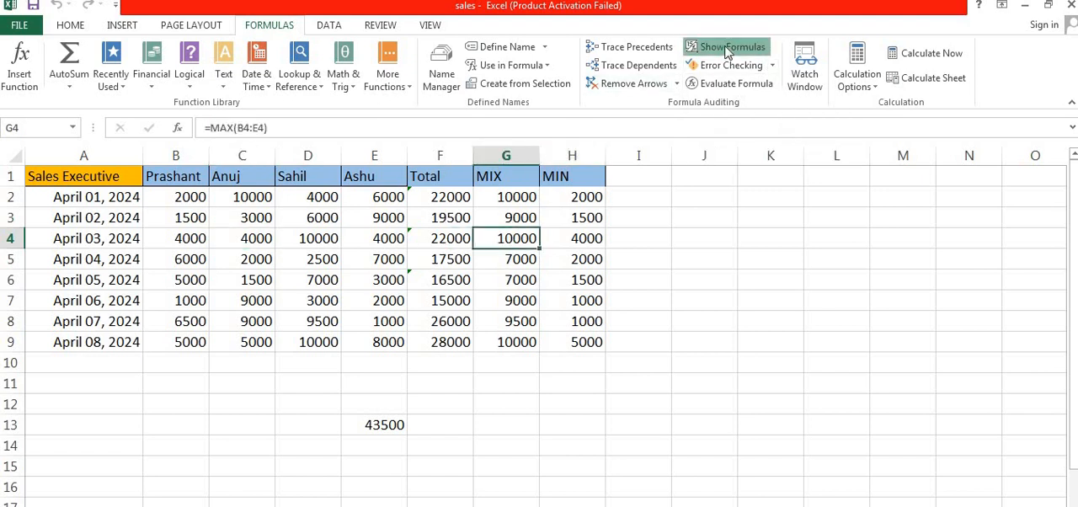
pyautogui.click(726, 47)
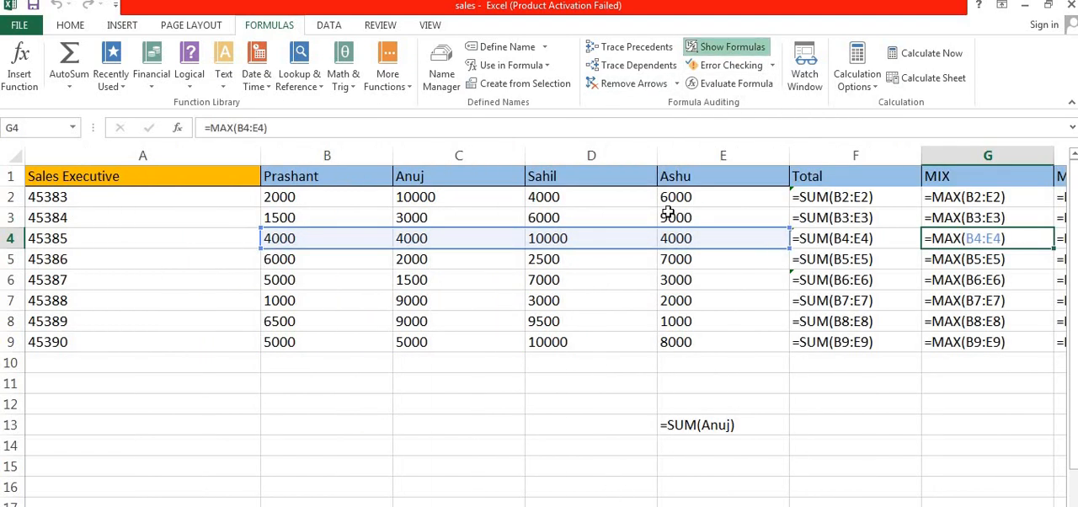
pyautogui.click(716, 47)
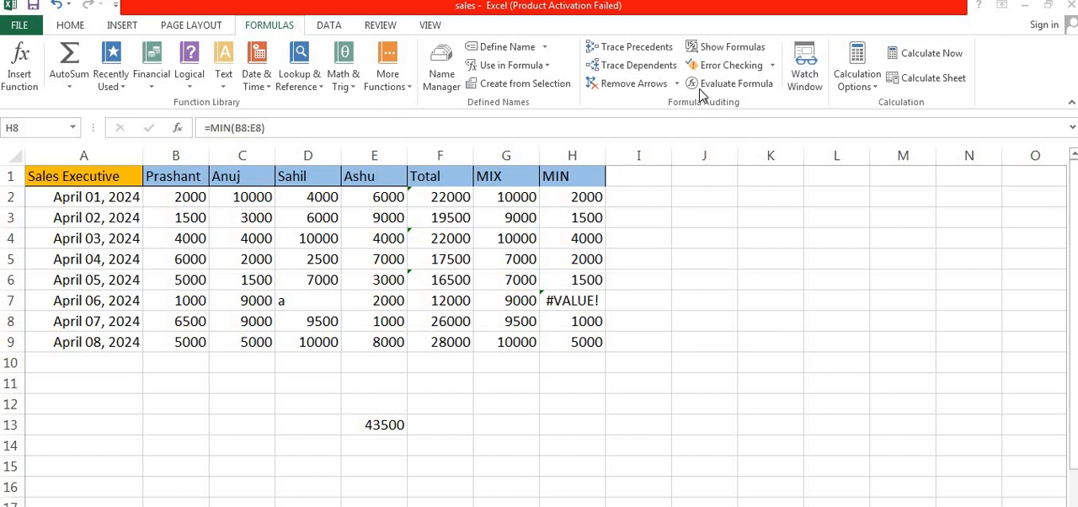
# Evaluate the MIN formula in cell H8 with Evaluate Formula, restart the evaluation and close it
pyautogui.click(735, 84)
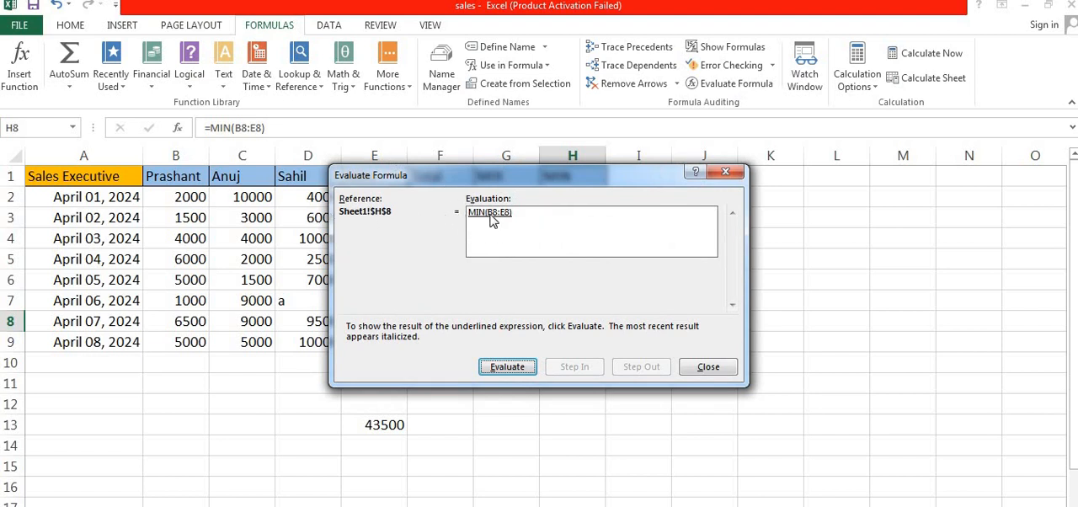
pyautogui.click(519, 370)
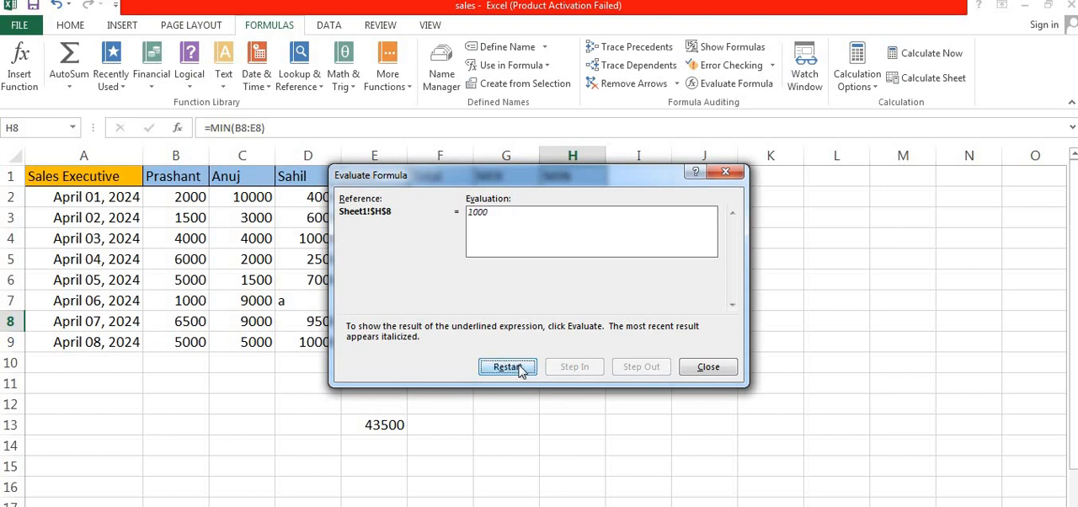
pyautogui.click(508, 367)
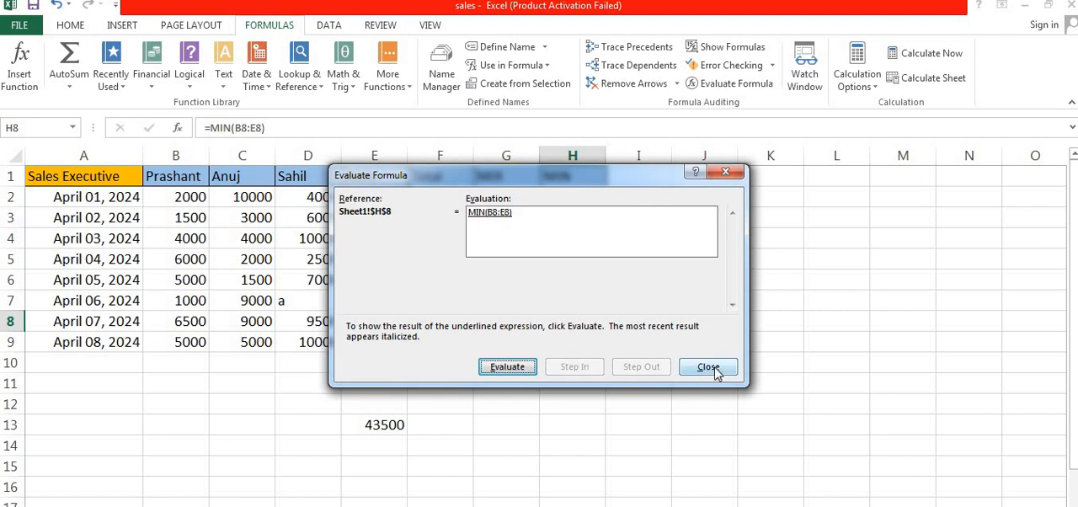
pyautogui.click(727, 173)
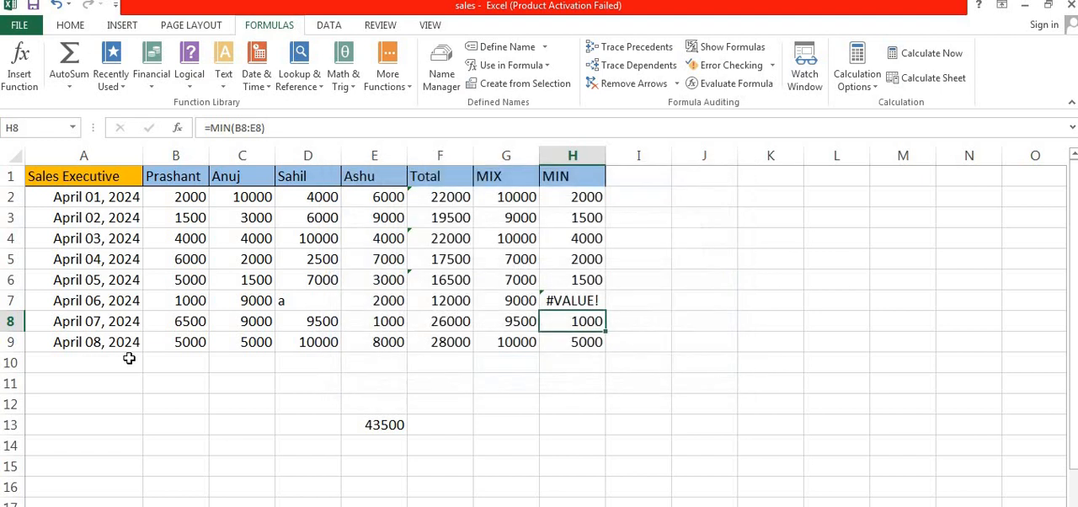
# Step through the evaluation of cell H7's formula =SUM(B7+C7+D7+E7) up to the D7 reference to find the error's source
pyautogui.click(548, 298)
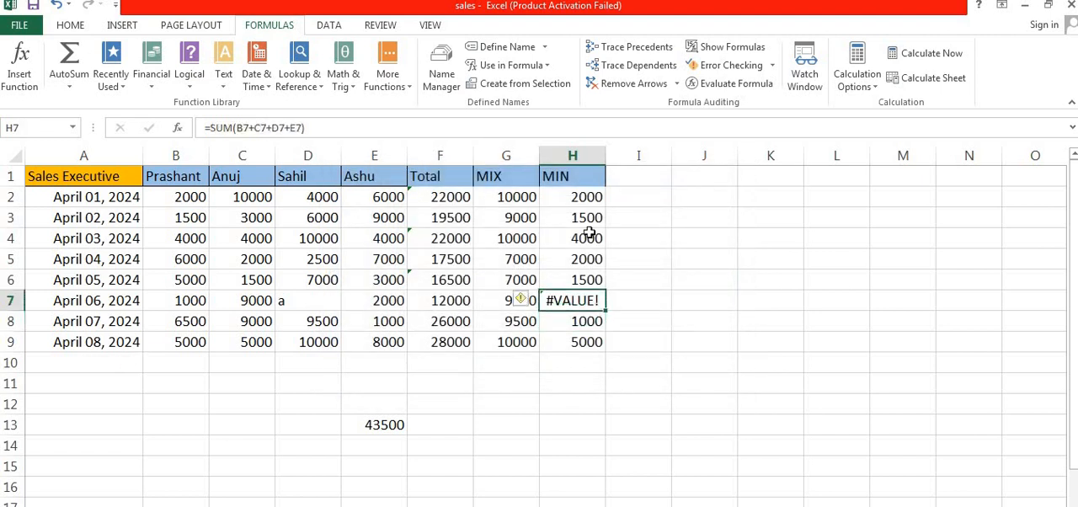
pyautogui.click(728, 85)
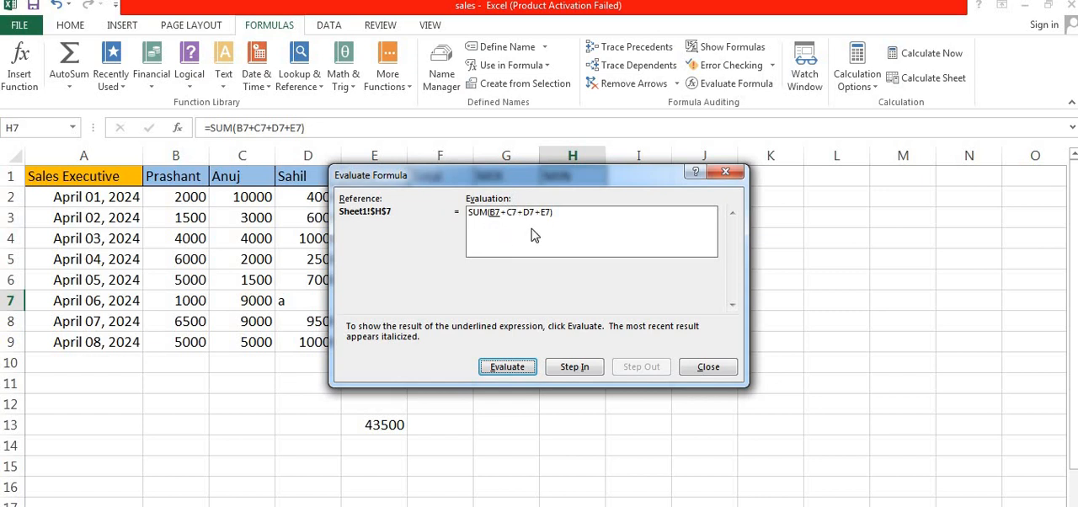
pyautogui.click(520, 371)
pyautogui.click(516, 370)
pyautogui.click(507, 367)
pyautogui.click(507, 367)
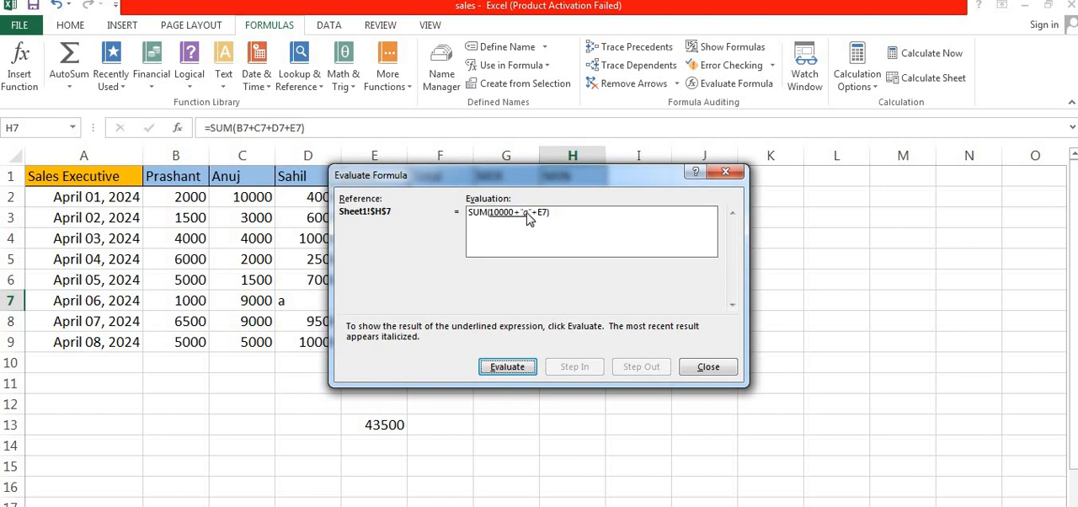
pyautogui.click(726, 172)
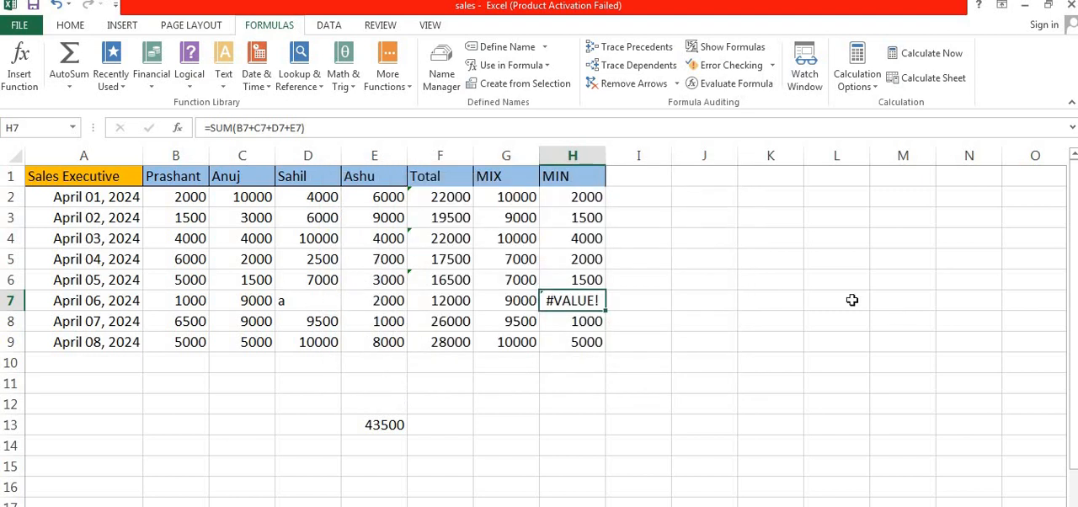
# Replace the text in cell D7 with 1000
pyautogui.click(321, 301)
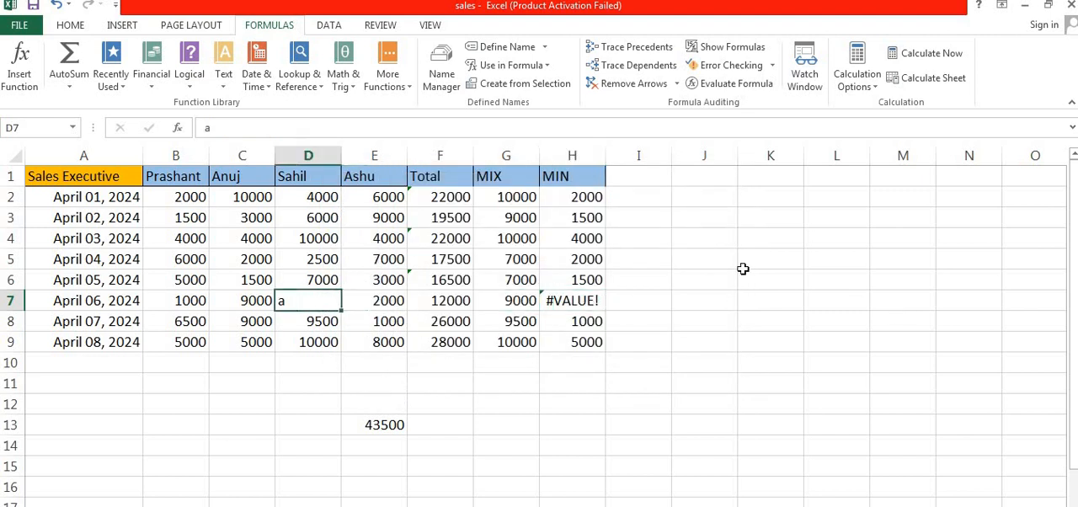
pyautogui.write('10')
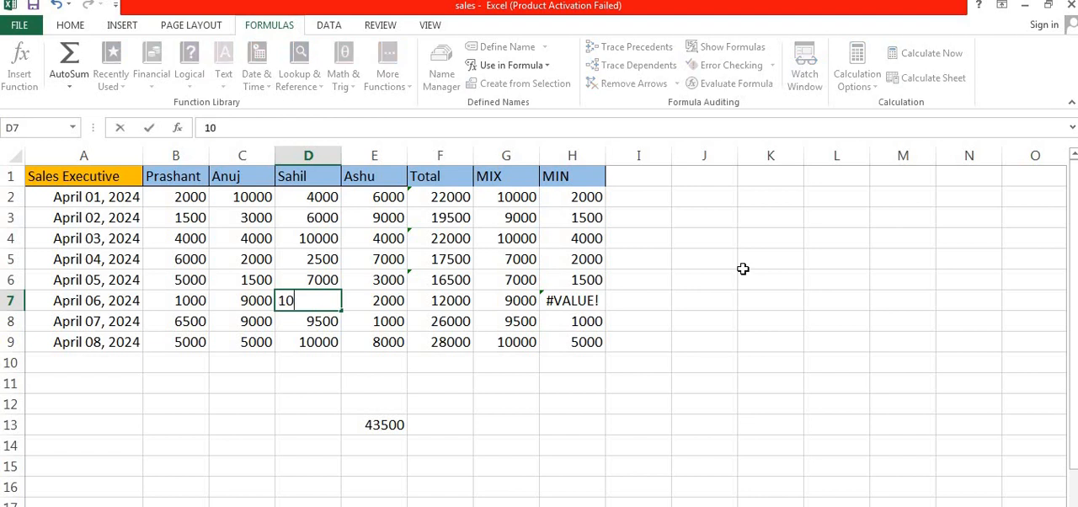
pyautogui.write('00')
pyautogui.click(764, 341)
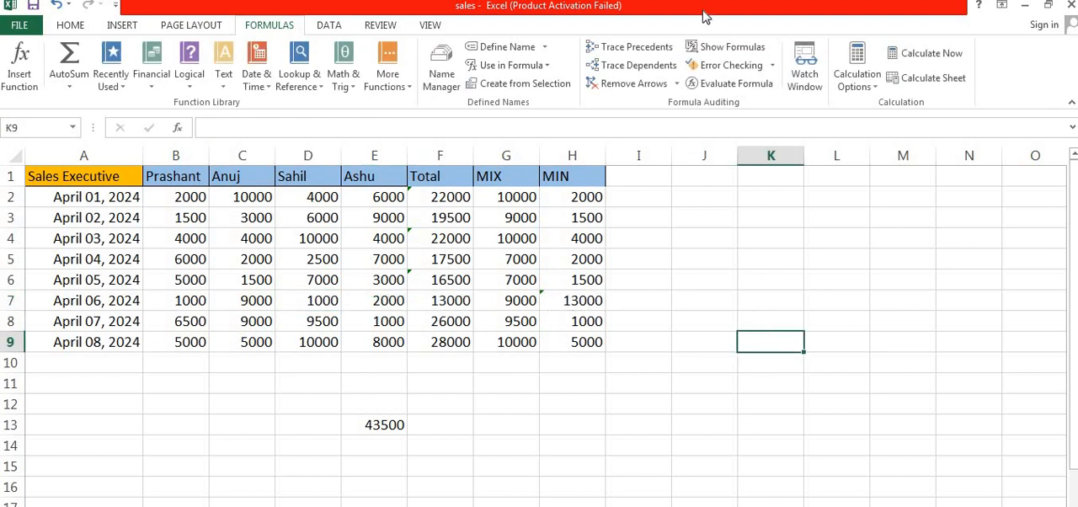